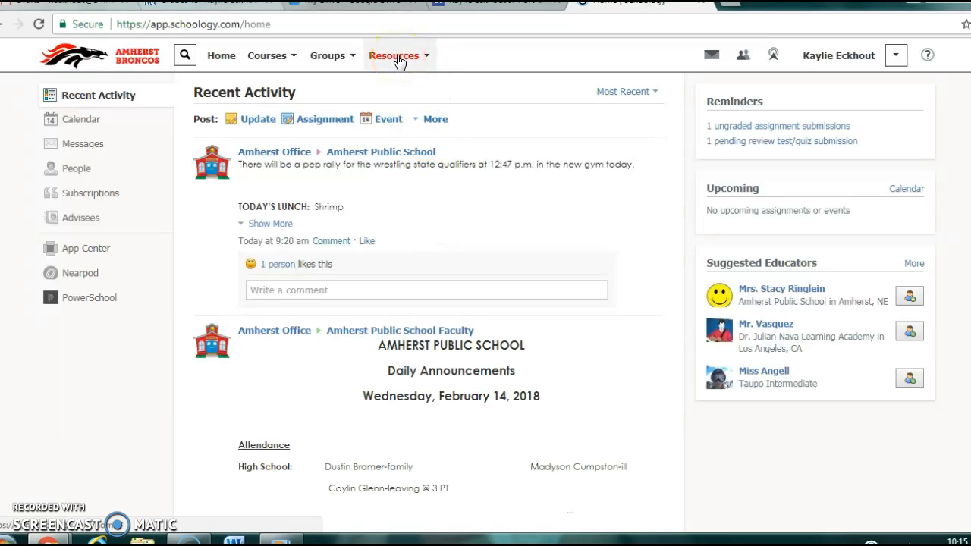
# Step: Open the Math Powerups collection in the personal resources
pyautogui.moveTo(395, 55)
pyautogui.click(408, 91)
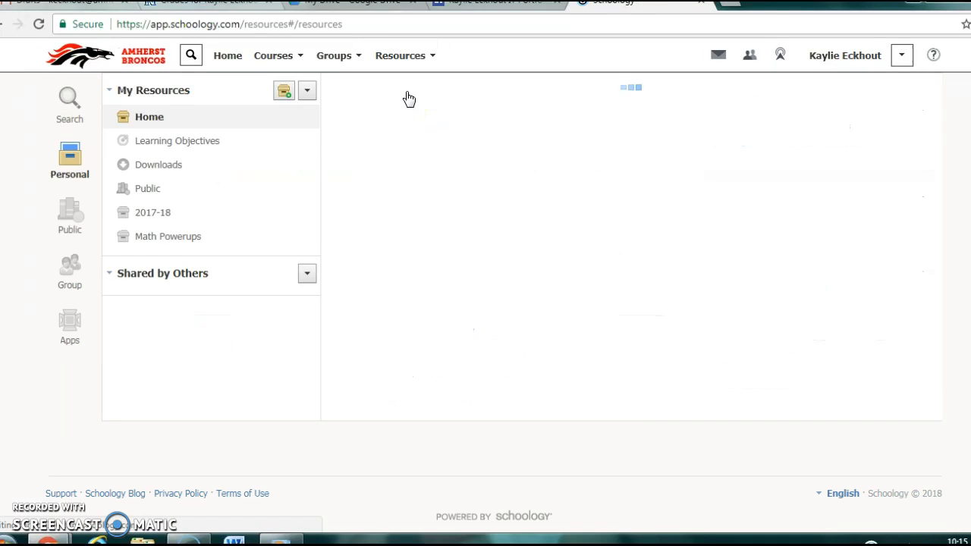
pyautogui.click(152, 215)
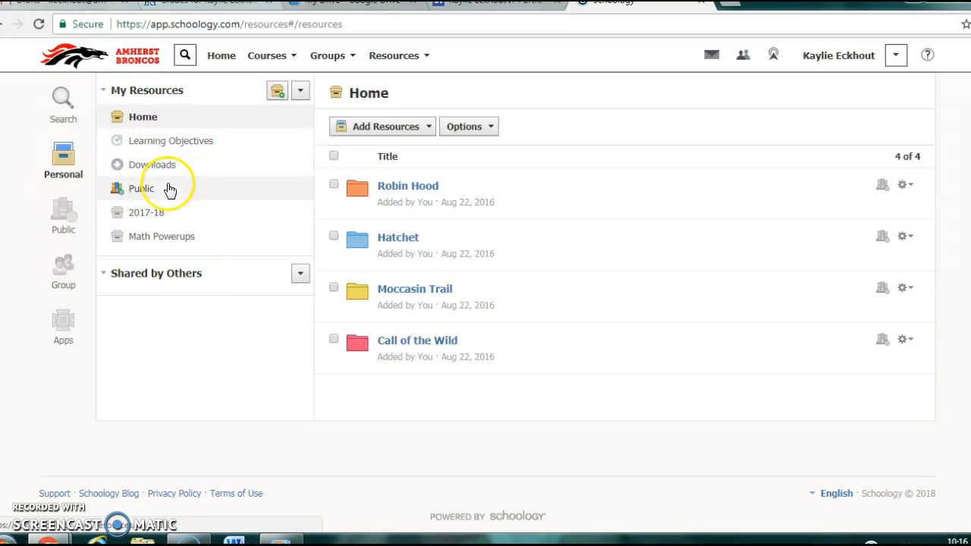
pyautogui.click(196, 245)
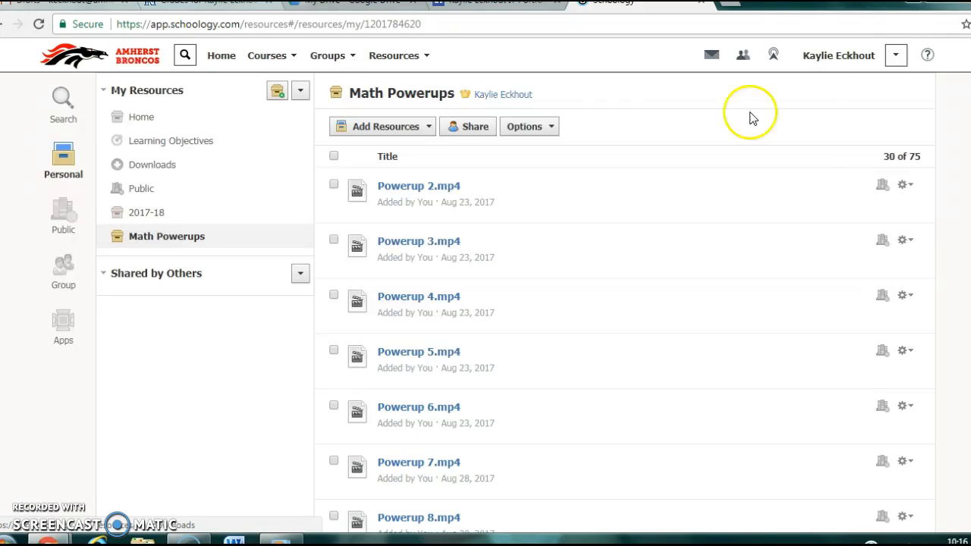
# Step: Add the resource powerup 79.mp4 from Math Powerups to the course 6 Math: Section 2
pyautogui.scroll(-2, 624, 304)
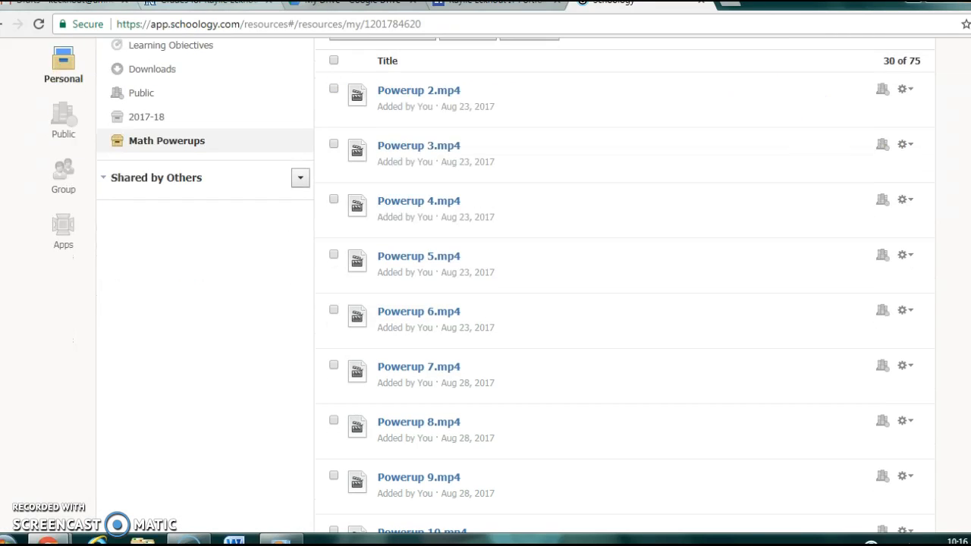
pyautogui.scroll(-1, 624, 303)
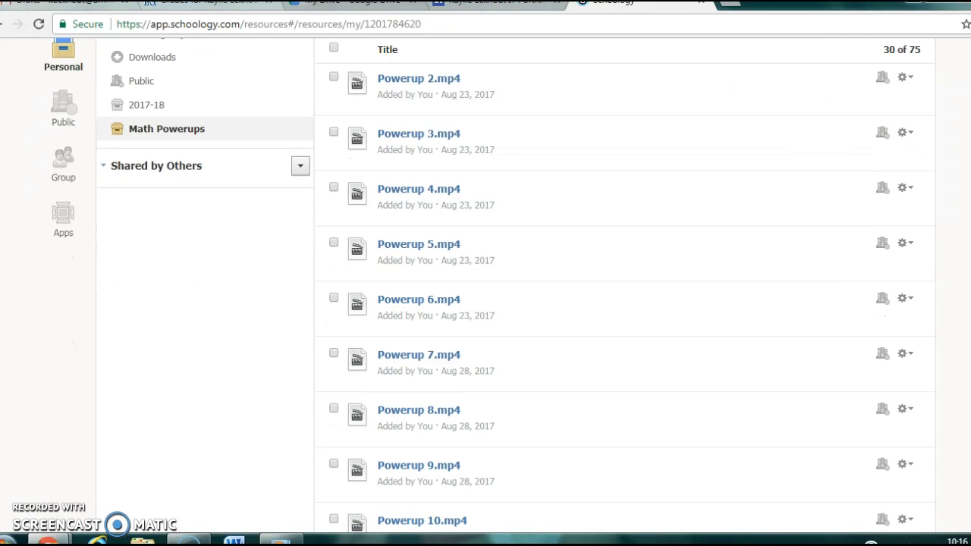
pyautogui.scroll(-5, 623, 304)
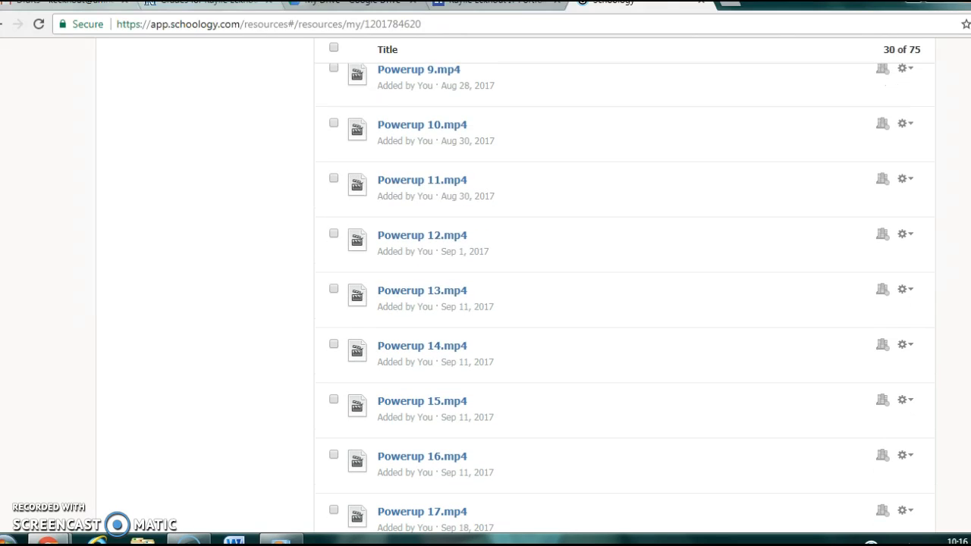
pyautogui.scroll(-4, 624, 303)
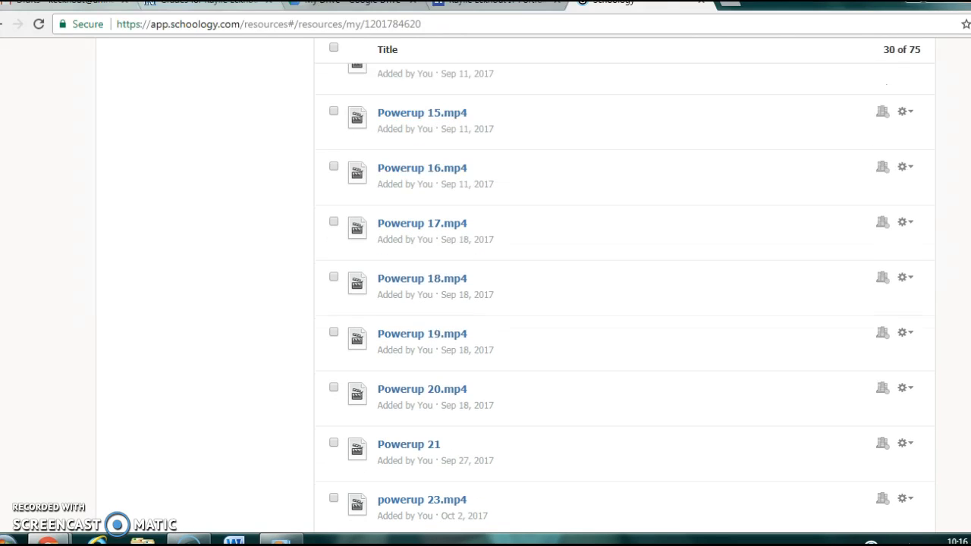
pyautogui.scroll(-9, 624, 304)
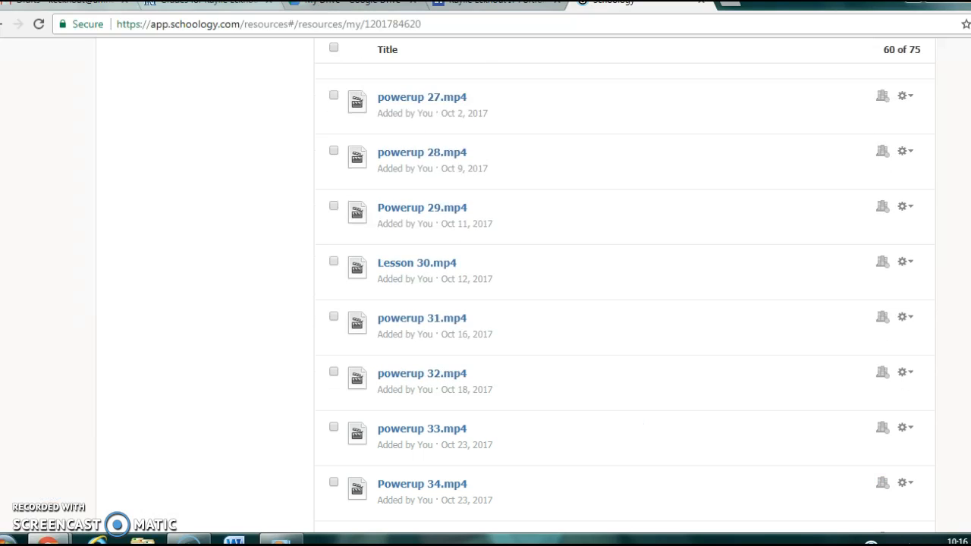
pyautogui.rightClick(809, 200)
pyautogui.press('Escape')
pyautogui.scroll(-20, 624, 304)
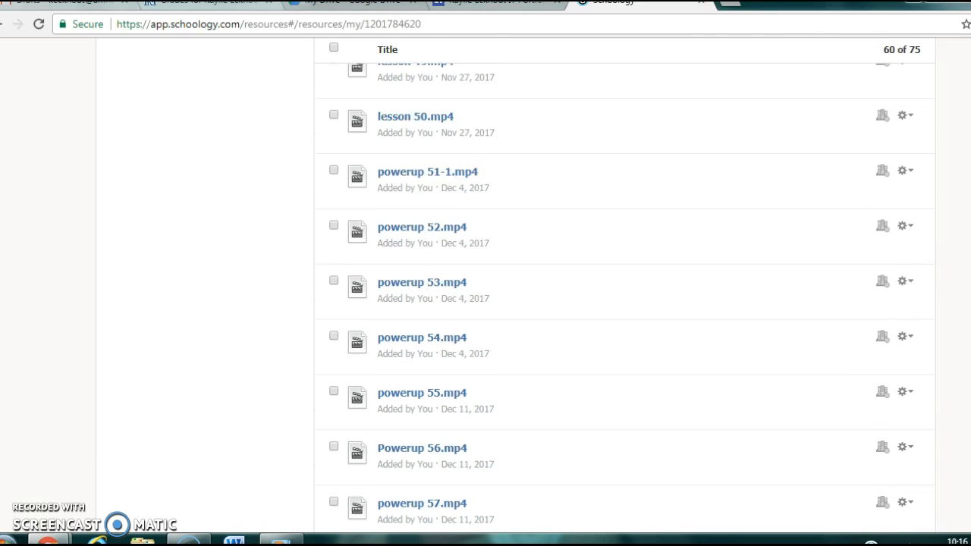
pyautogui.scroll(-6, 624, 303)
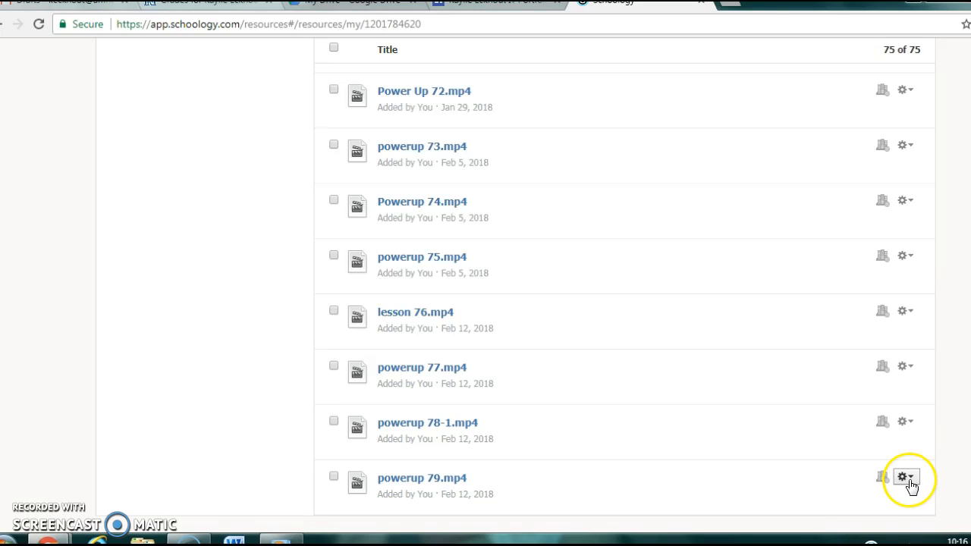
pyautogui.click(907, 478)
pyautogui.scroll(-3, 624, 304)
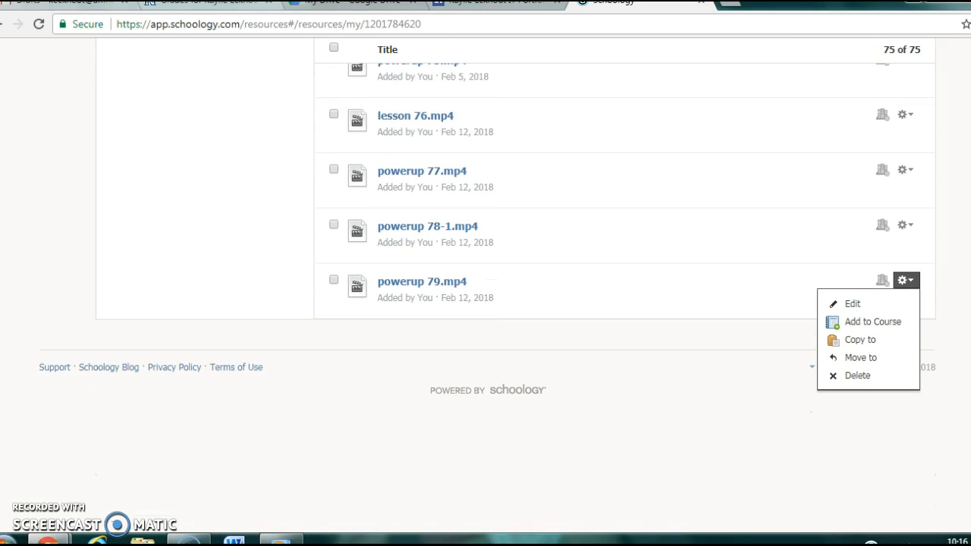
pyautogui.click(907, 282)
pyautogui.click(909, 283)
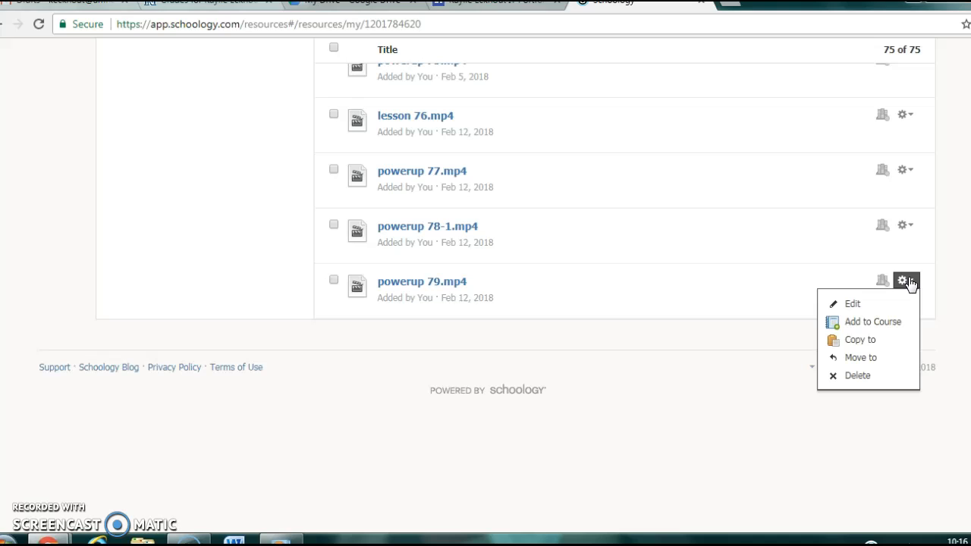
pyautogui.click(897, 320)
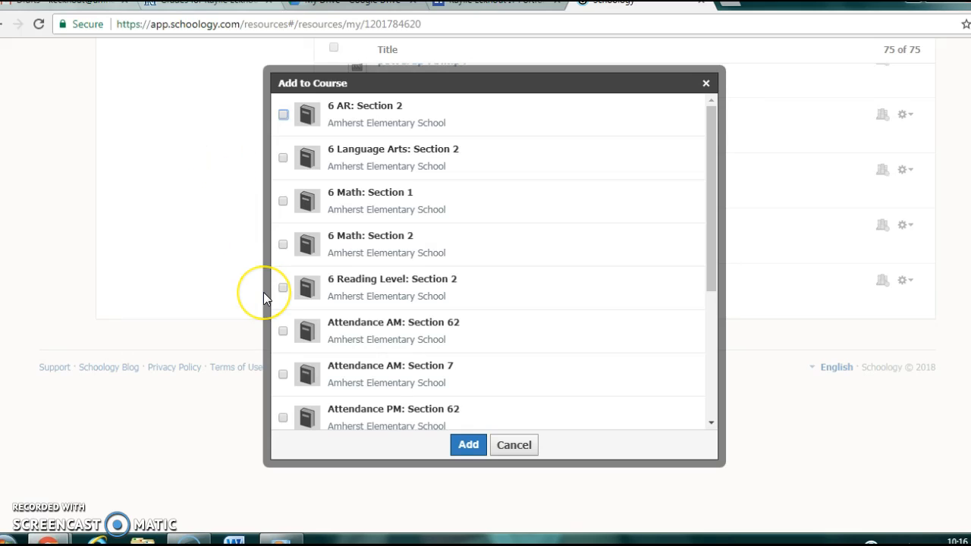
pyautogui.click(283, 244)
pyautogui.click(467, 443)
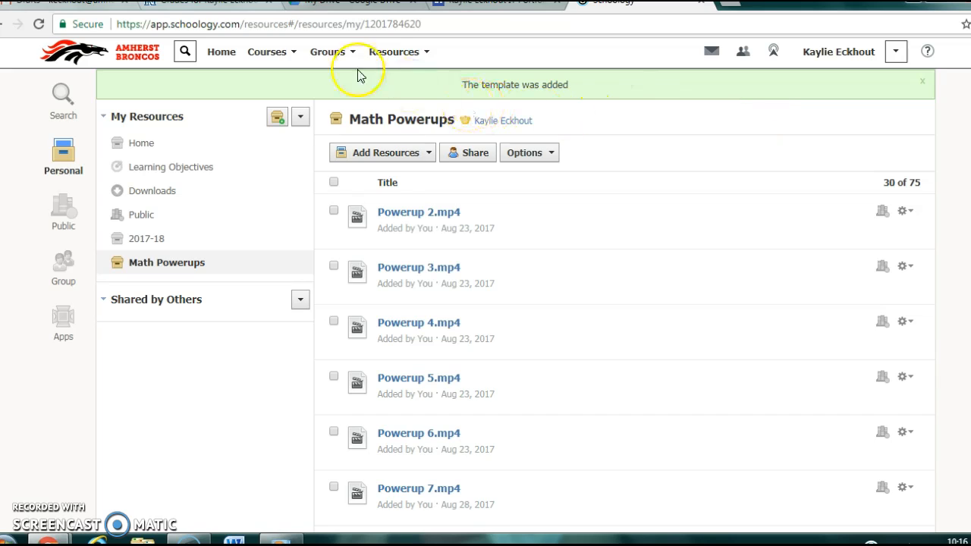
# Step: Open the course 6 Math: Section 2 and start a new purple materials folder titled Lesson 79
pyautogui.click(286, 64)
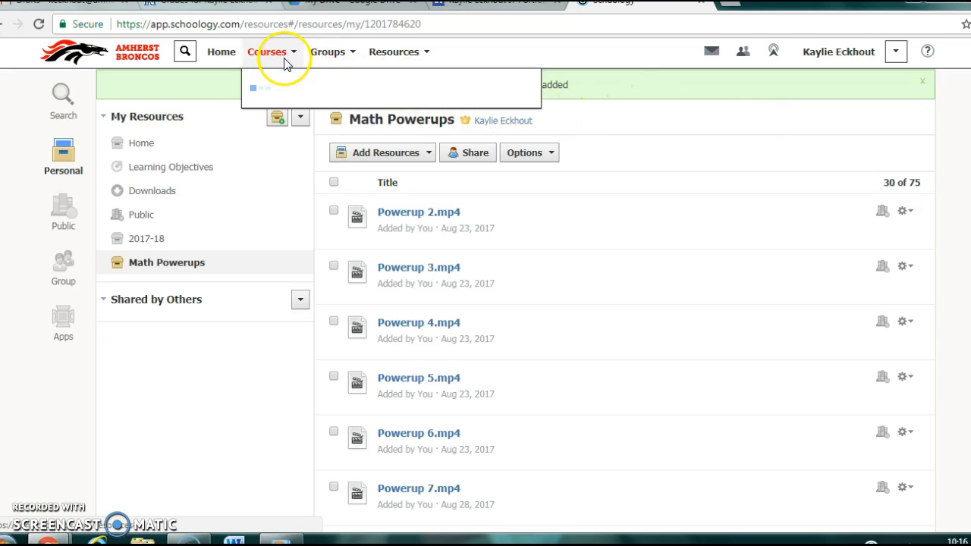
pyautogui.click(316, 201)
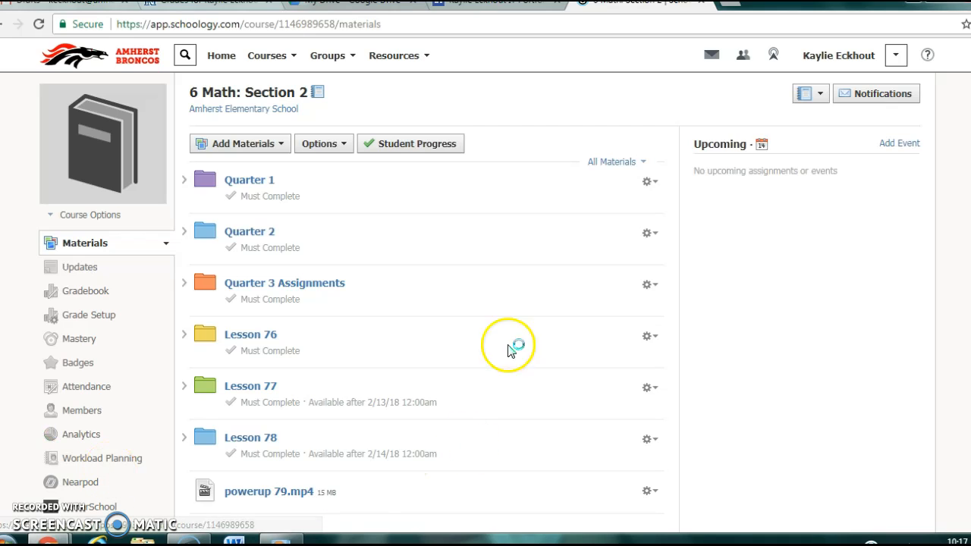
pyautogui.click(271, 151)
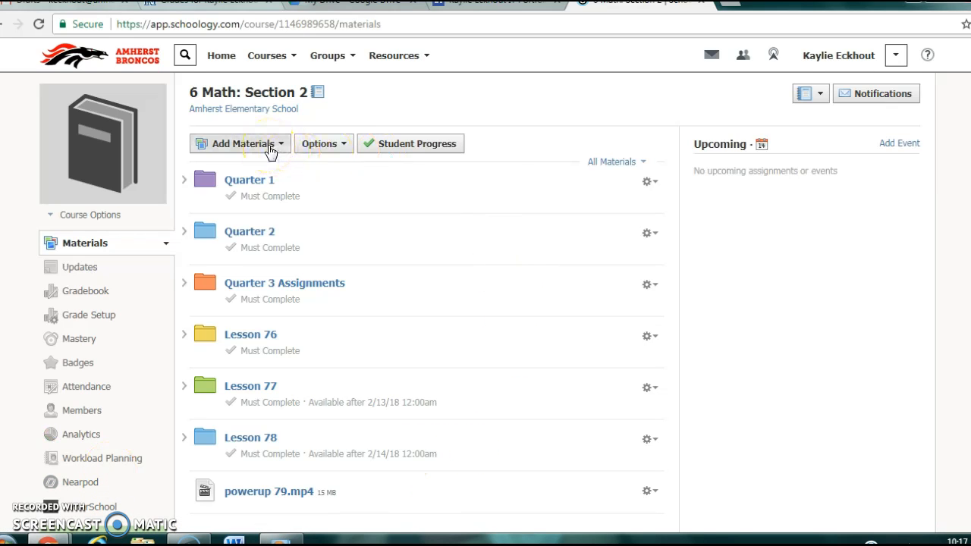
pyautogui.click(254, 167)
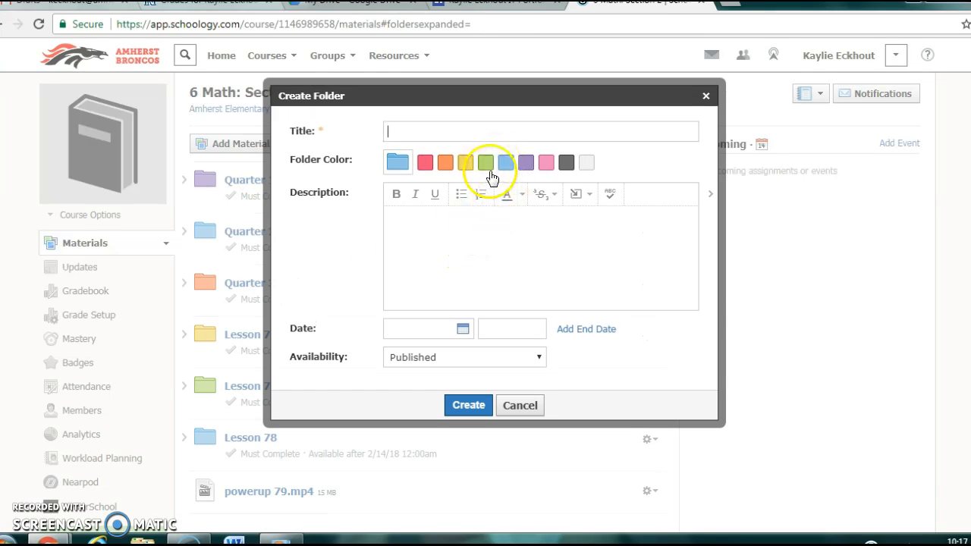
pyautogui.click(529, 168)
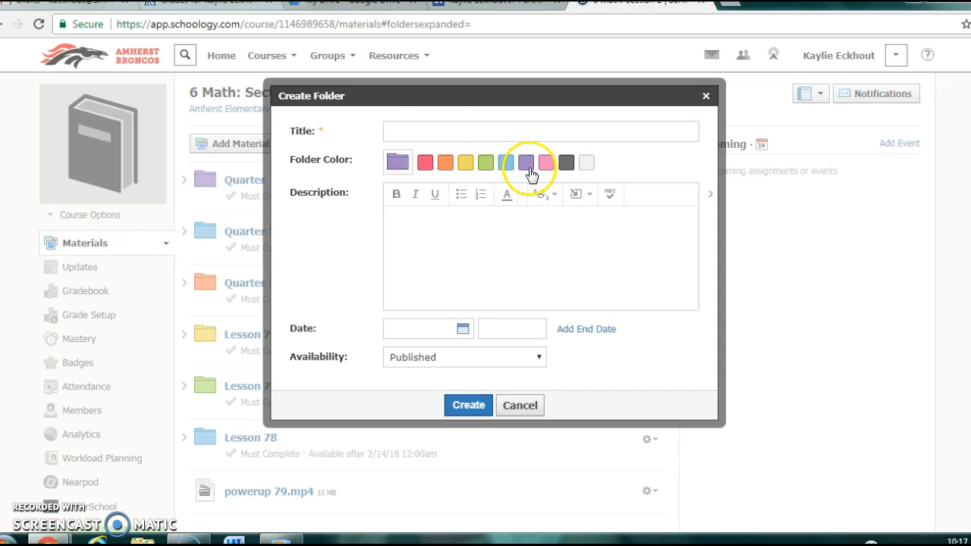
pyautogui.write('Les')
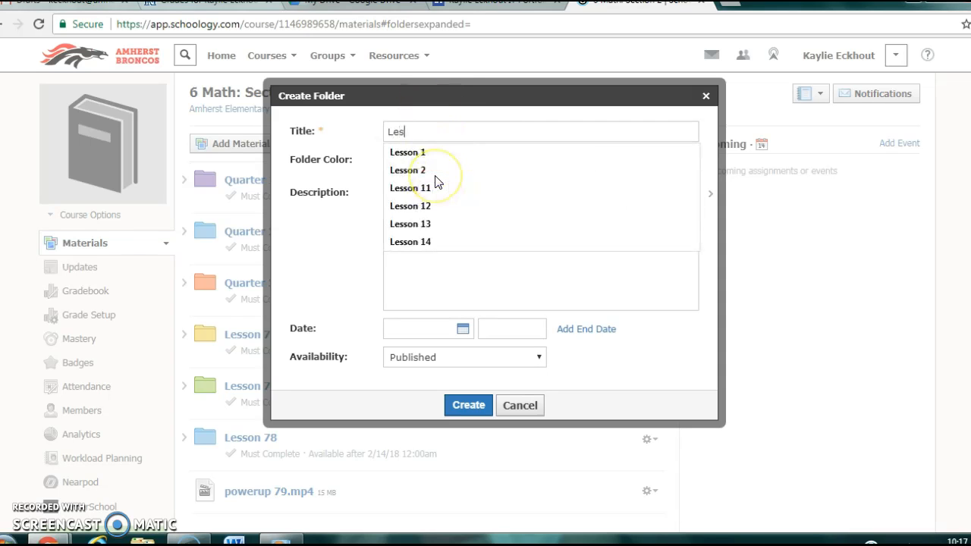
pyautogui.write('son 79')
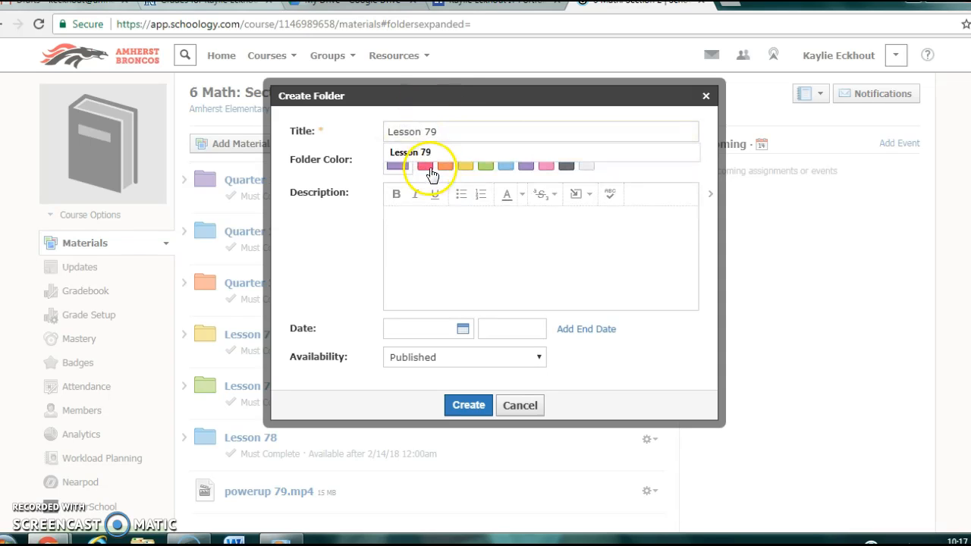
pyautogui.click(655, 380)
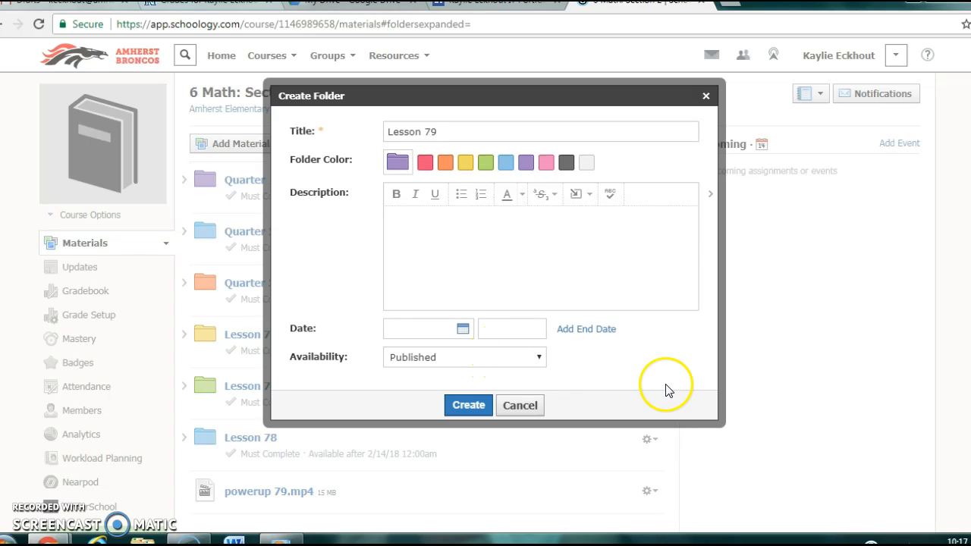
# Step: Date the new folder 2/15/18, set its availability to Publish on start date, and create it
pyautogui.click(465, 332)
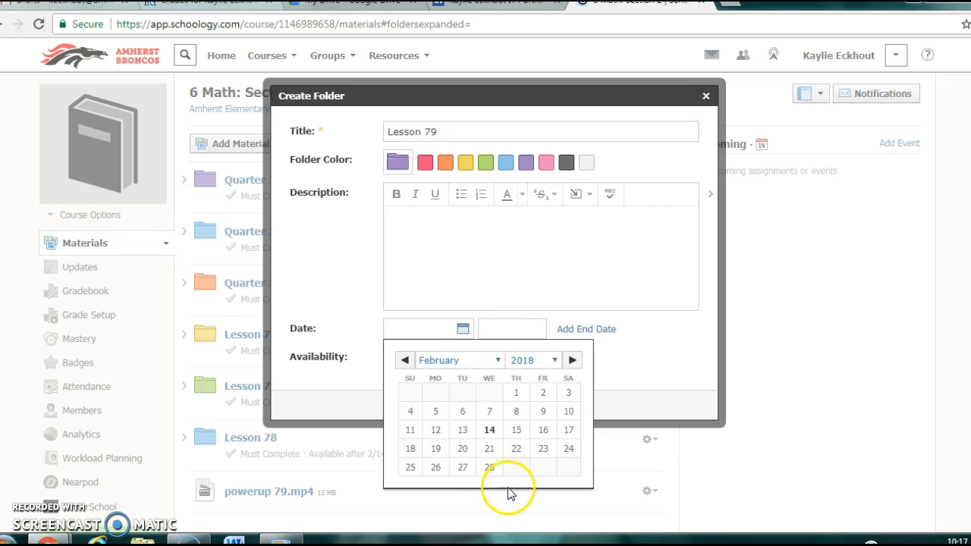
pyautogui.click(521, 437)
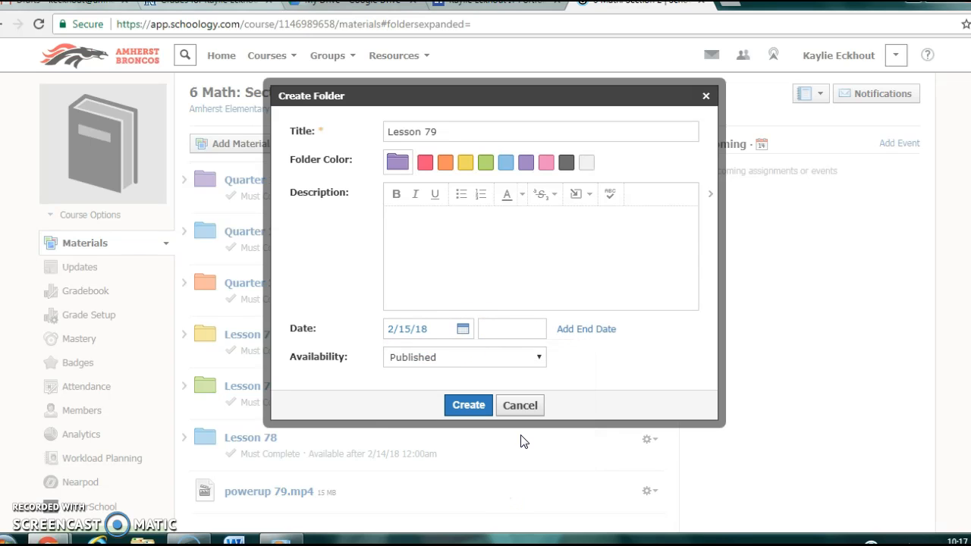
pyautogui.click(444, 360)
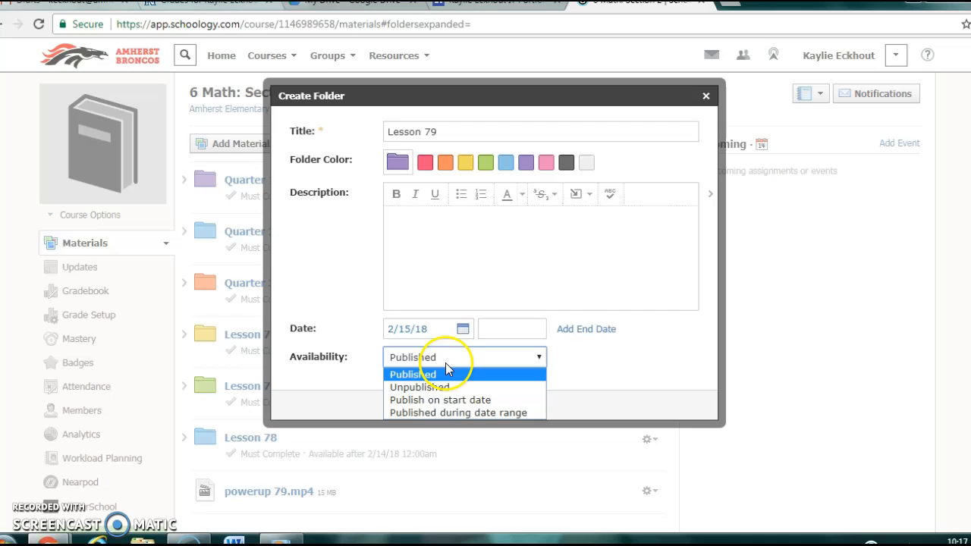
pyautogui.click(453, 401)
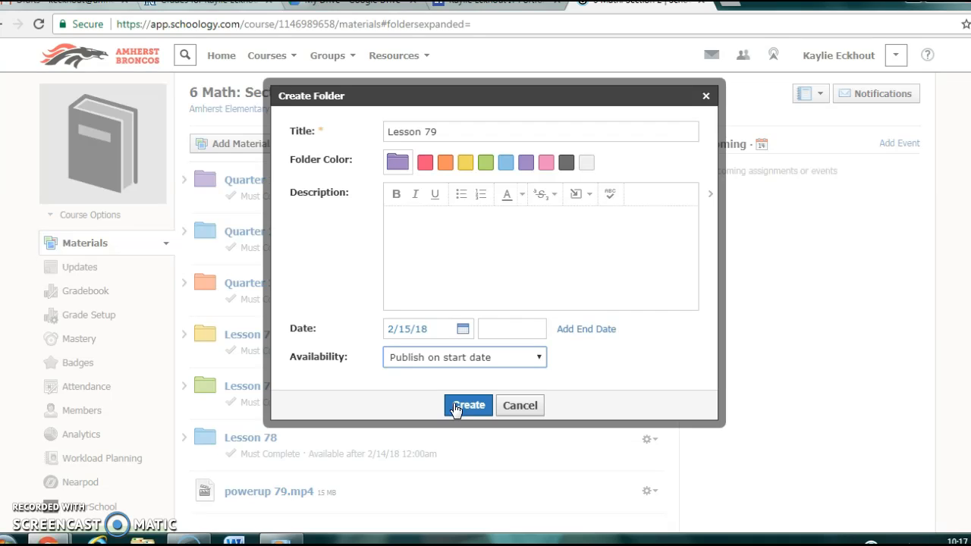
pyautogui.click(456, 407)
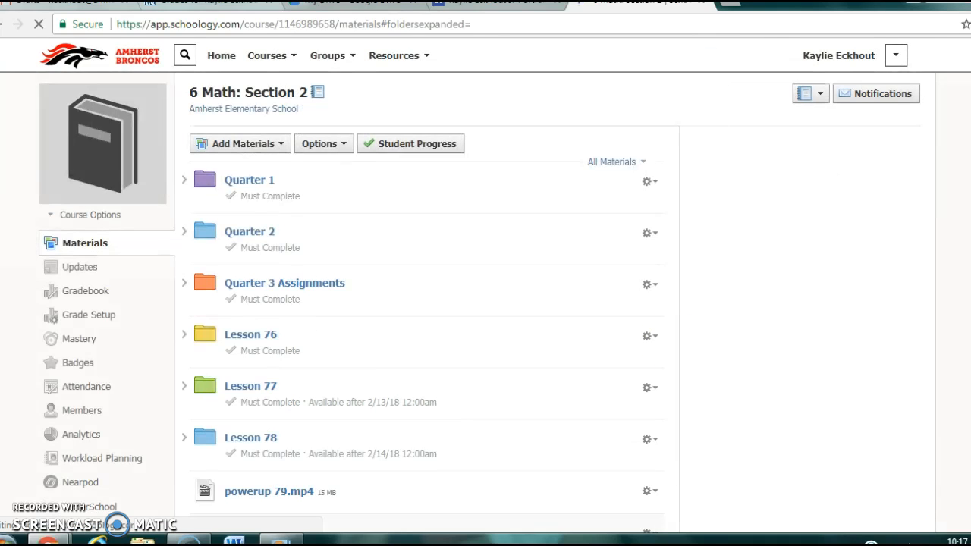
# Step: Move powerup 79.mp4 from the course materials list into the Lesson 79 folder
pyautogui.scroll(-4, 473, 398)
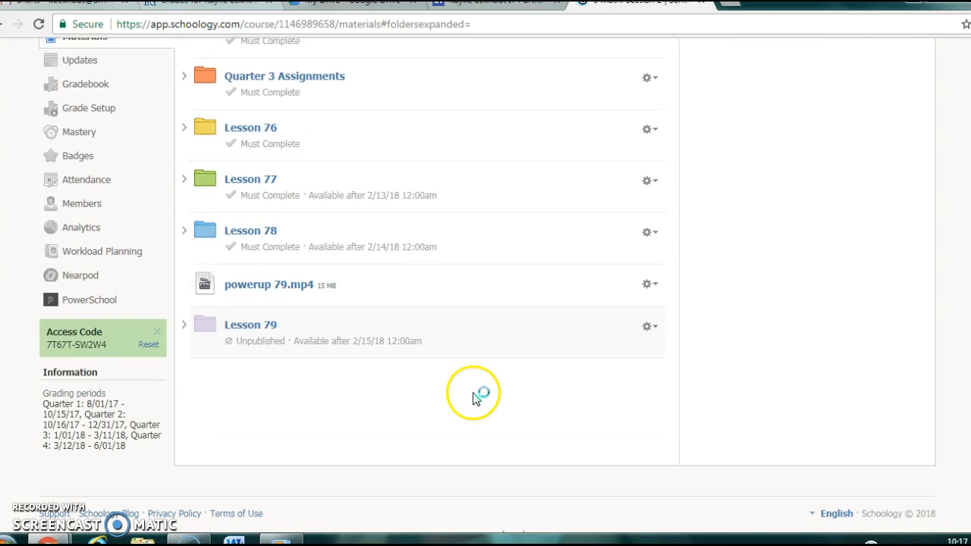
pyautogui.moveTo(248, 296); pyautogui.dragTo(250, 347)
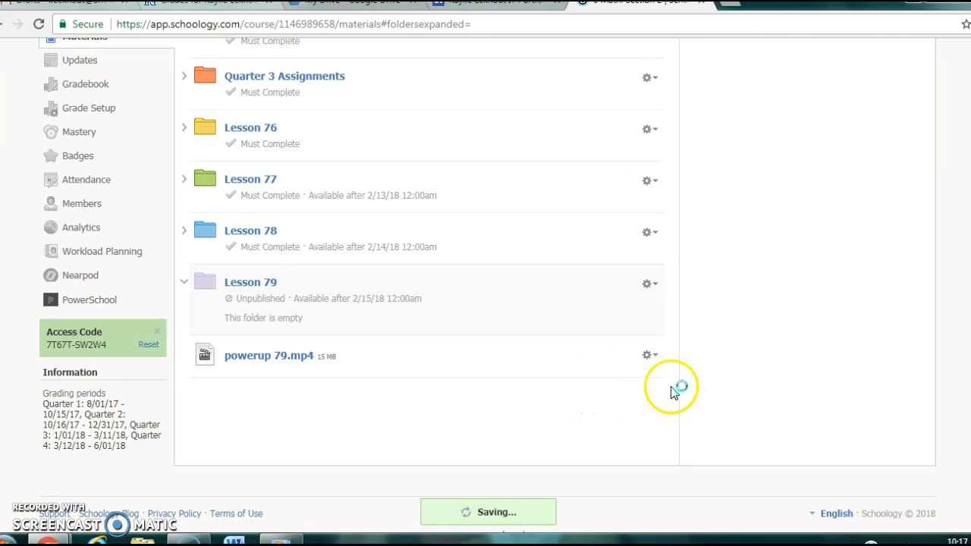
pyautogui.click(651, 355)
pyautogui.click(672, 420)
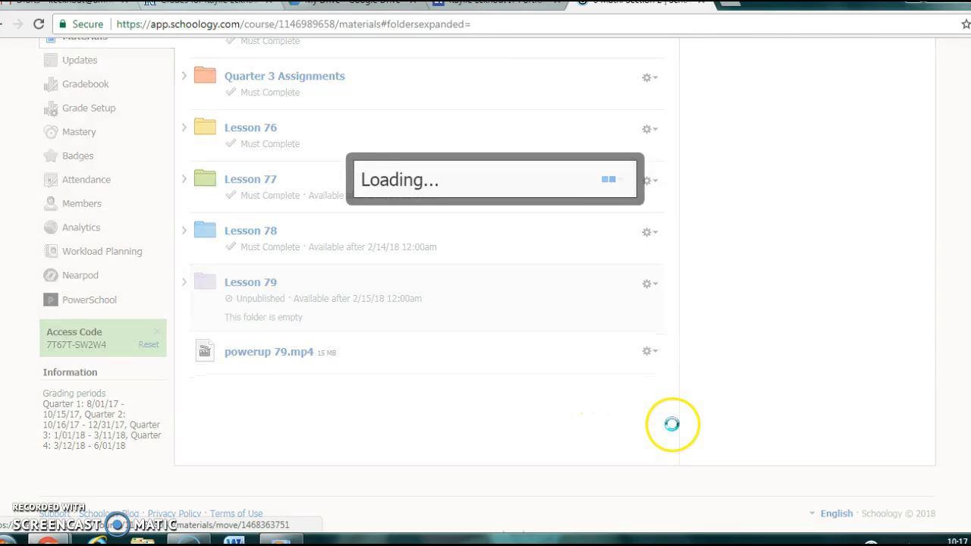
pyautogui.click(442, 186)
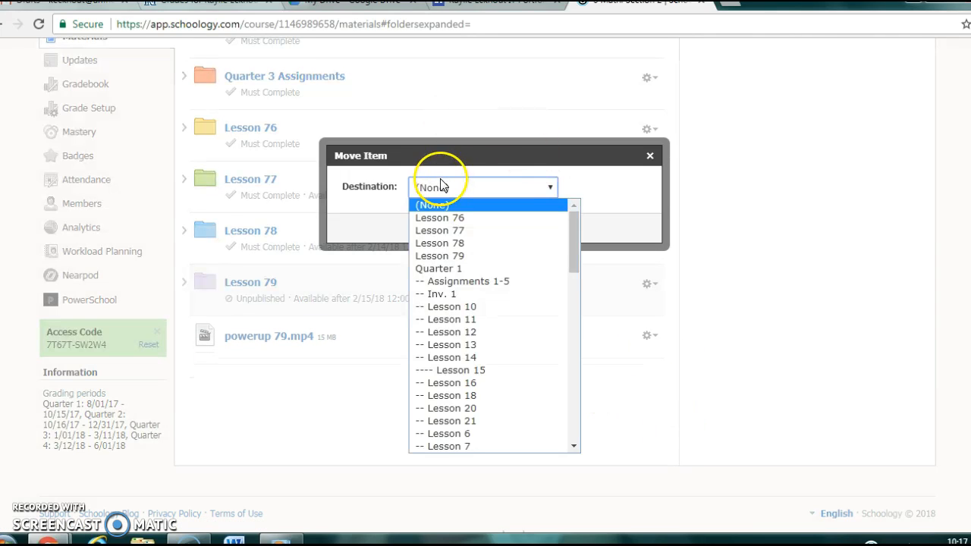
pyautogui.click(522, 262)
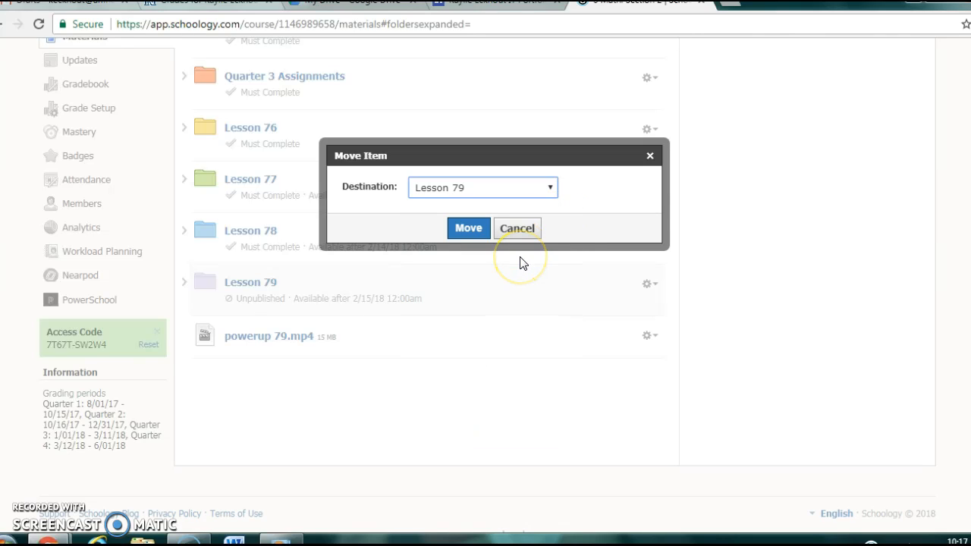
pyautogui.click(464, 227)
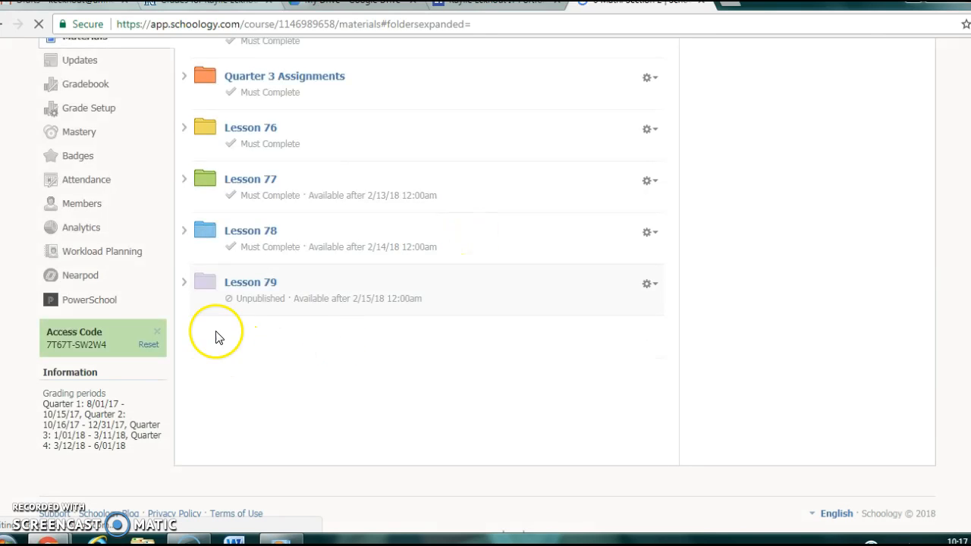
# Step: Open the Lesson 79 folder and start a new assignment in it named Powerup 79
pyautogui.click(233, 289)
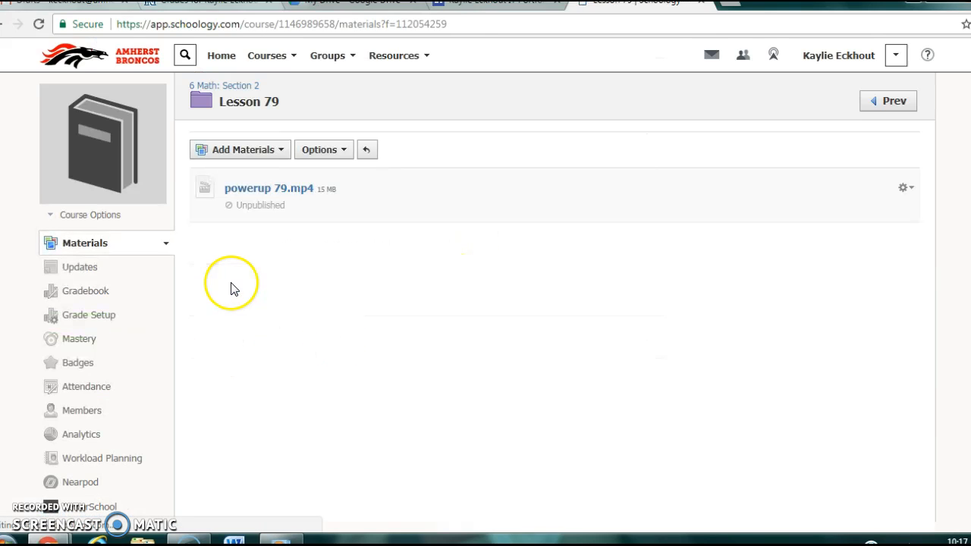
pyautogui.rightClick(253, 159)
pyautogui.click(240, 156)
pyautogui.doubleClick(240, 156)
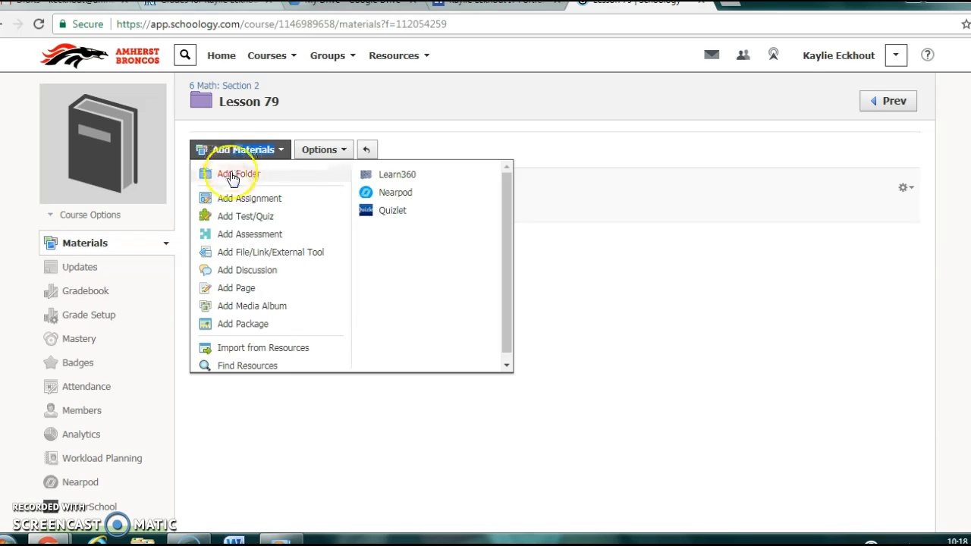
pyautogui.click(229, 193)
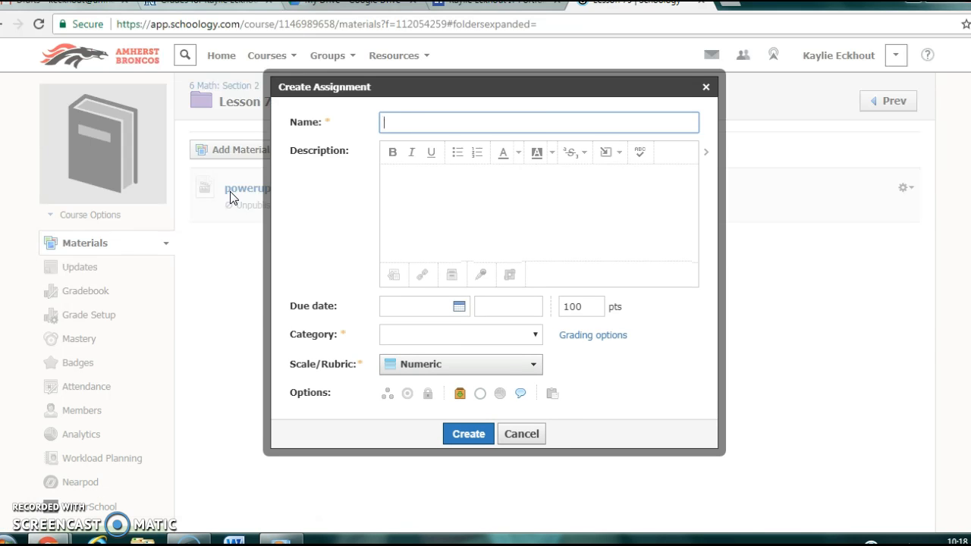
pyautogui.click(235, 257)
pyautogui.click(235, 267)
pyautogui.write('Power')
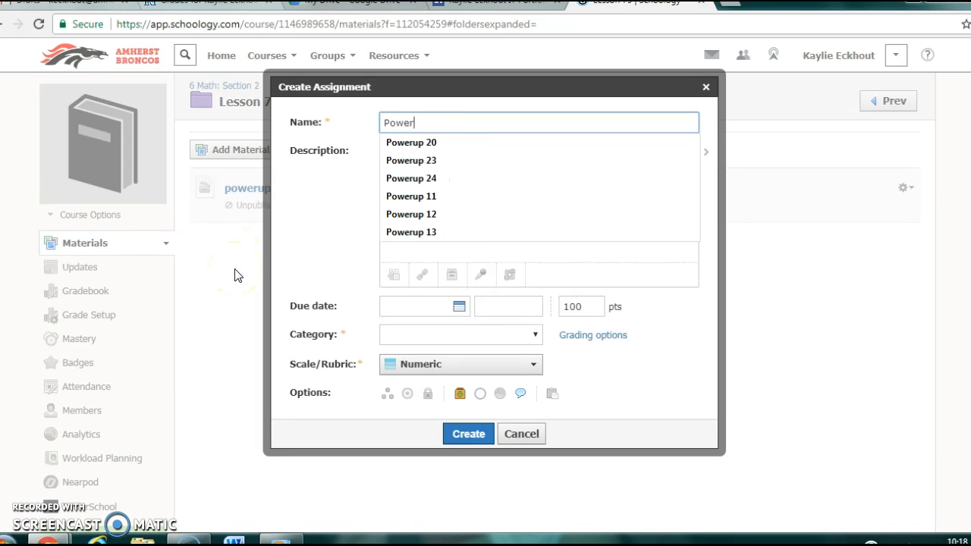
pyautogui.write('up 79')
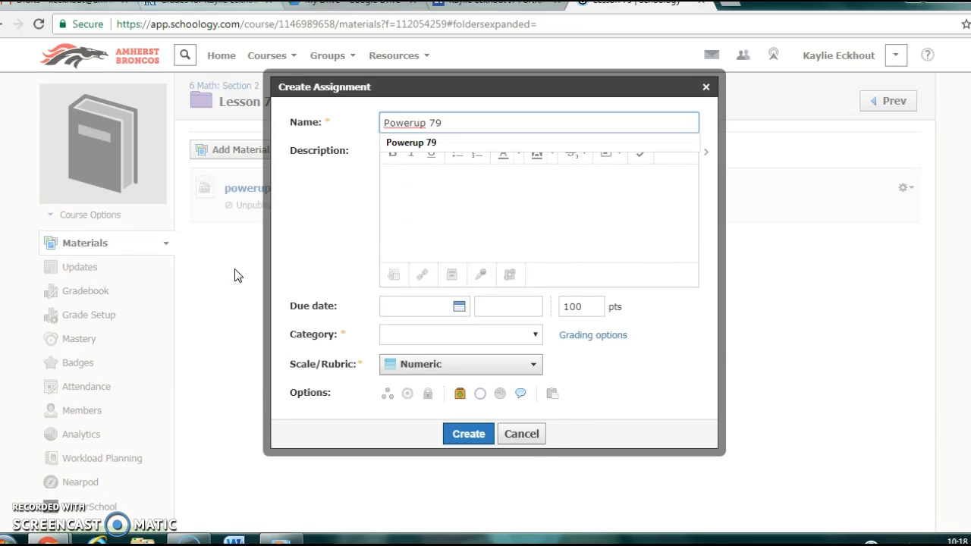
# Step: Create the assignment with 0 points in the (Ungraded) category, and place it above powerup 79.mp4 in the folder
pyautogui.doubleClick(603, 305)
pyautogui.write('0')
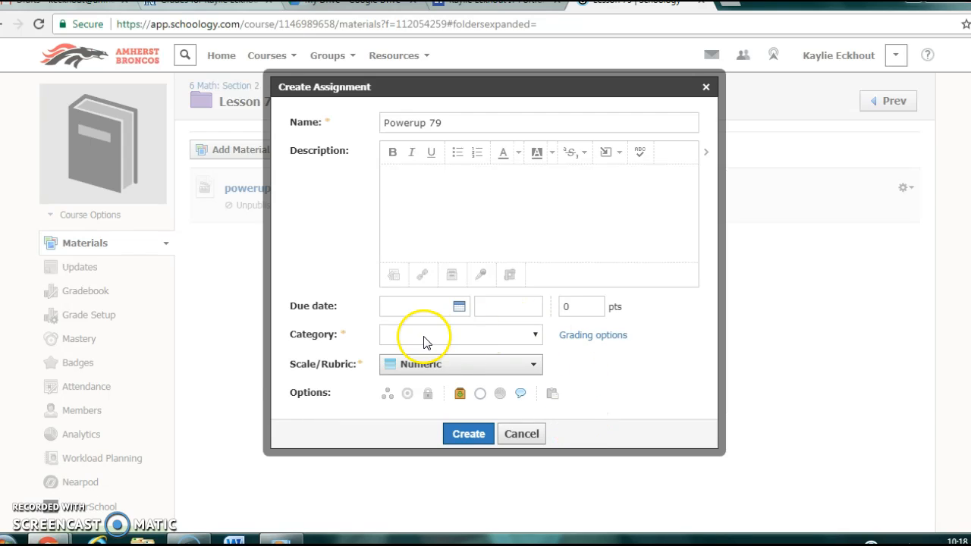
pyautogui.click(425, 342)
pyautogui.click(423, 359)
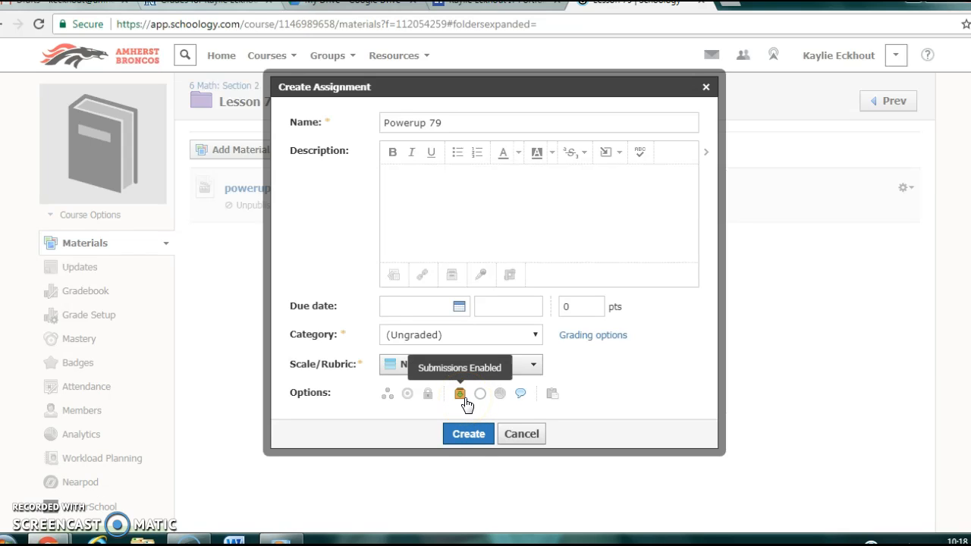
pyautogui.click(468, 434)
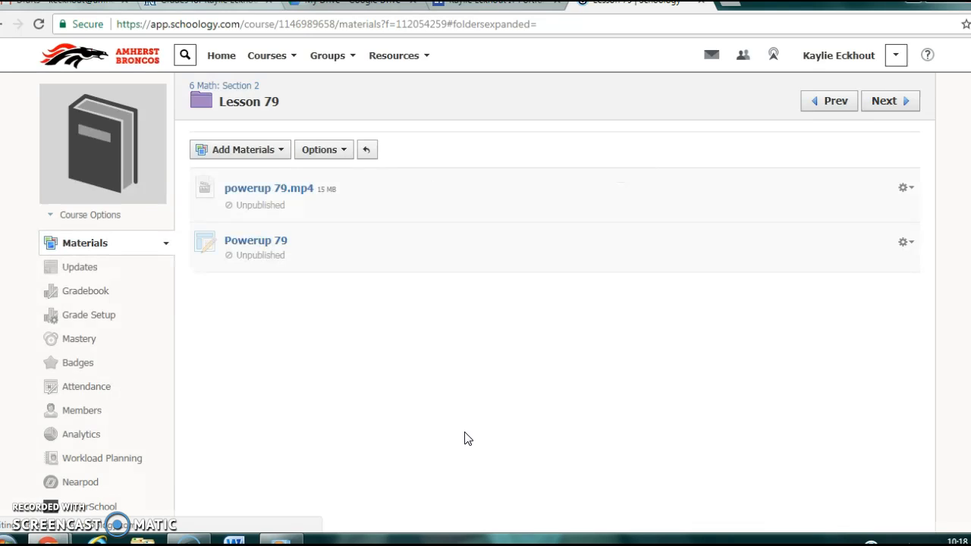
pyautogui.moveTo(271, 254); pyautogui.dragTo(279, 189)
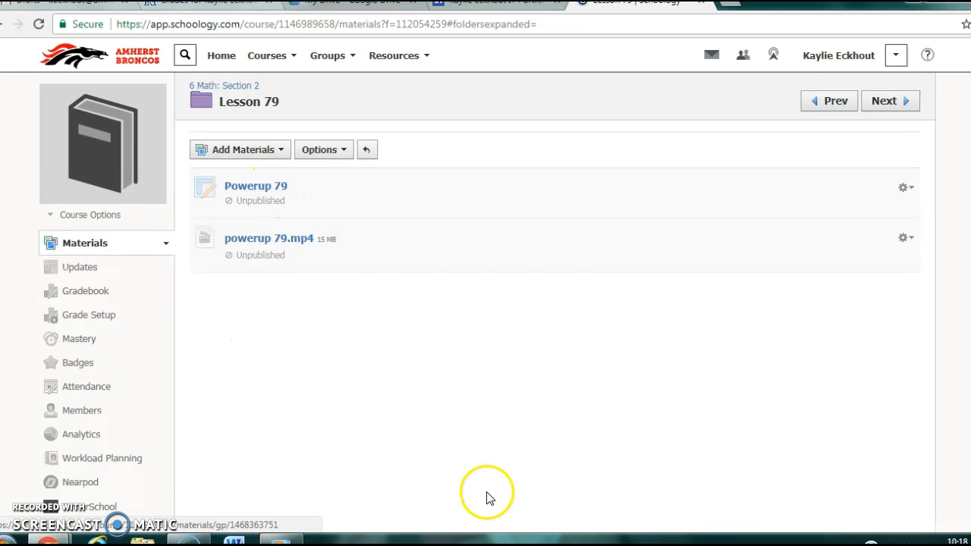
# Step: Set the folder's student completion rules to sequential order and require members to make a submission for Powerup 79
pyautogui.click(343, 156)
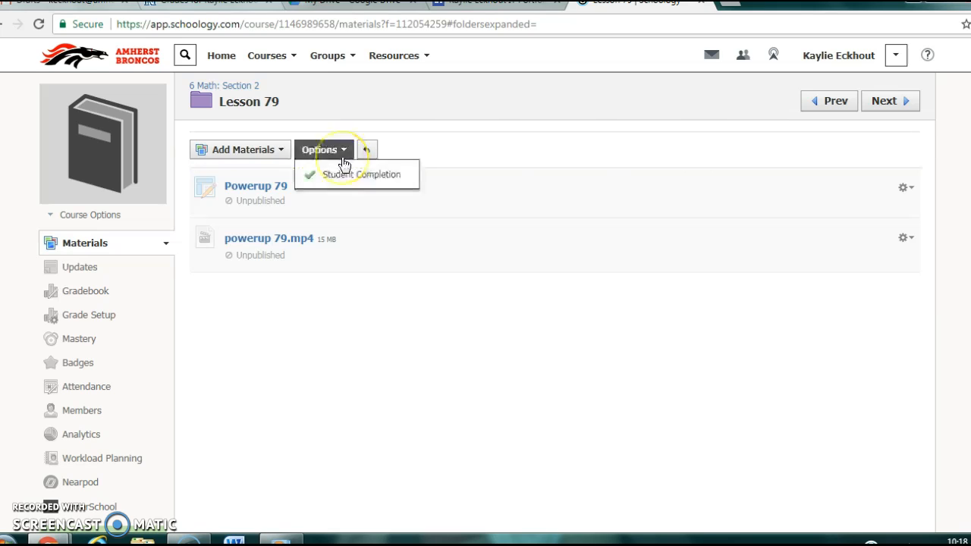
pyautogui.click(332, 175)
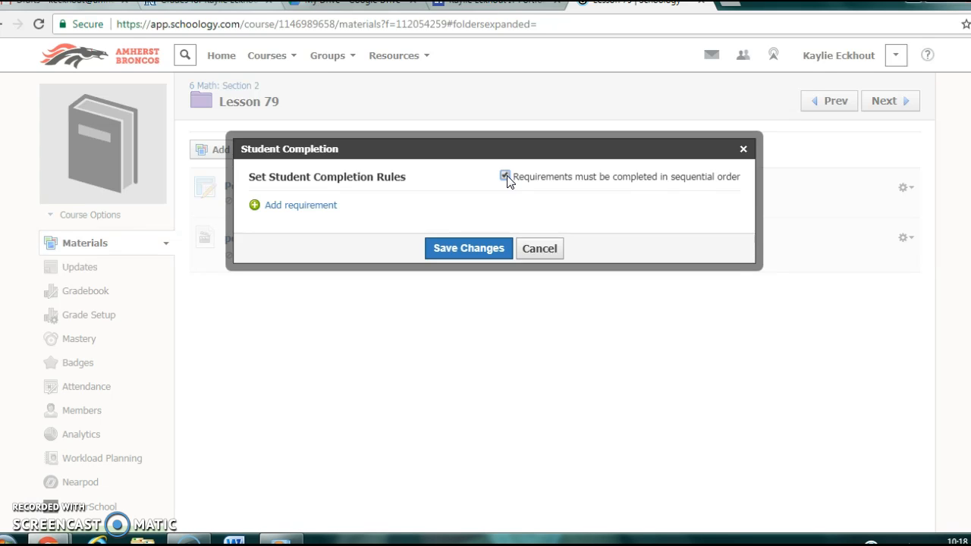
pyautogui.click(327, 207)
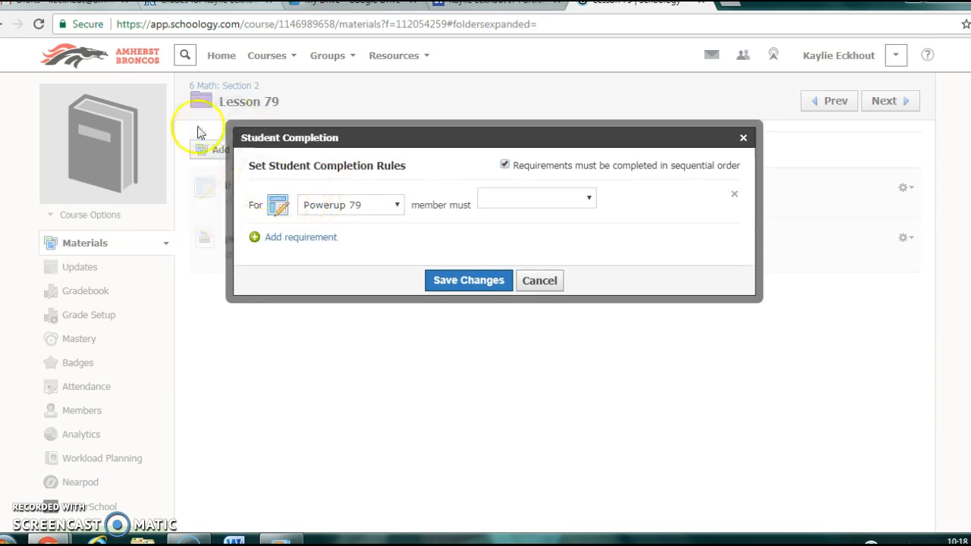
pyautogui.rightClick(522, 204)
pyautogui.click(524, 203)
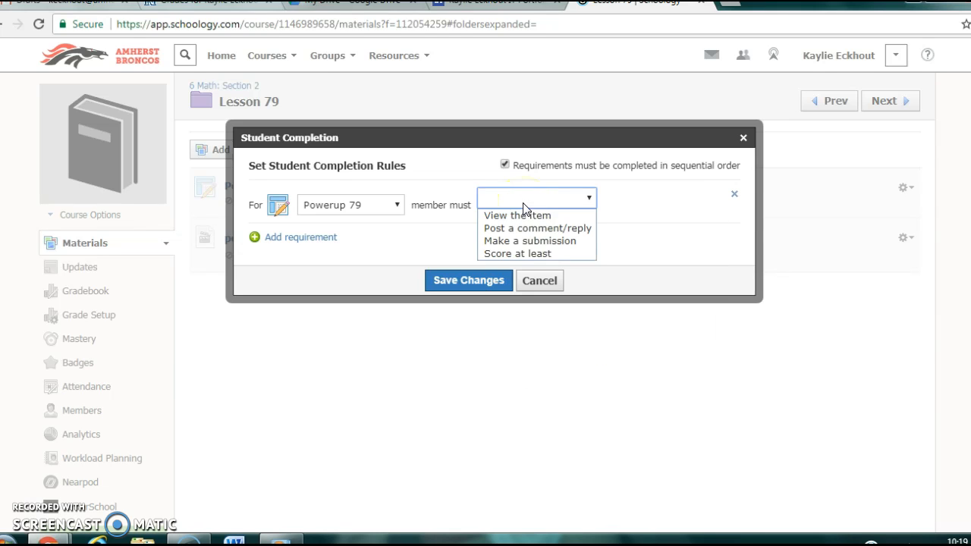
pyautogui.click(590, 231)
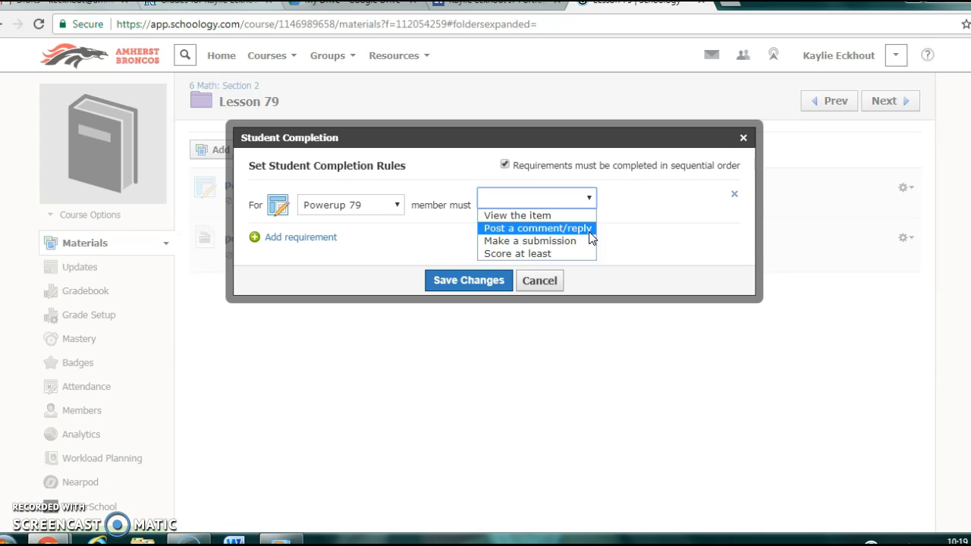
pyautogui.click(596, 244)
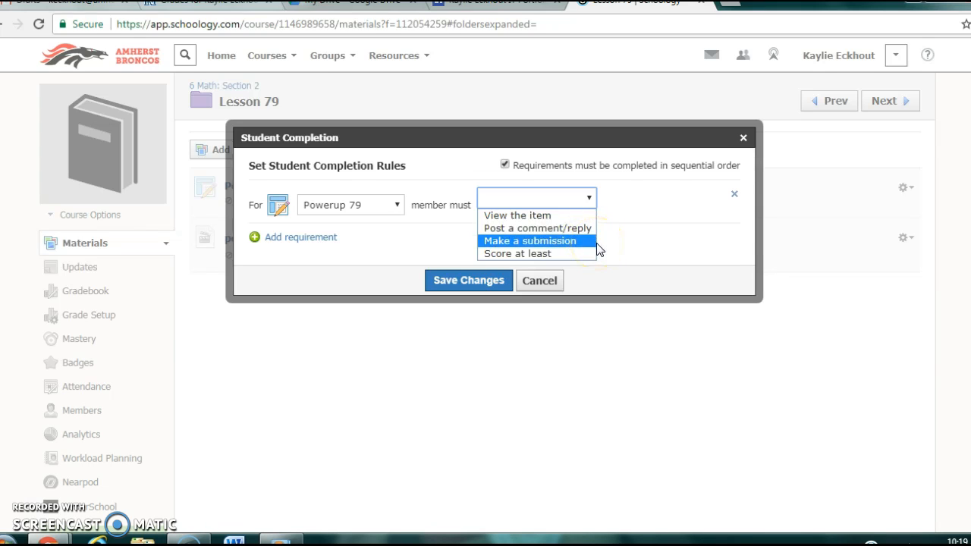
pyautogui.click(586, 246)
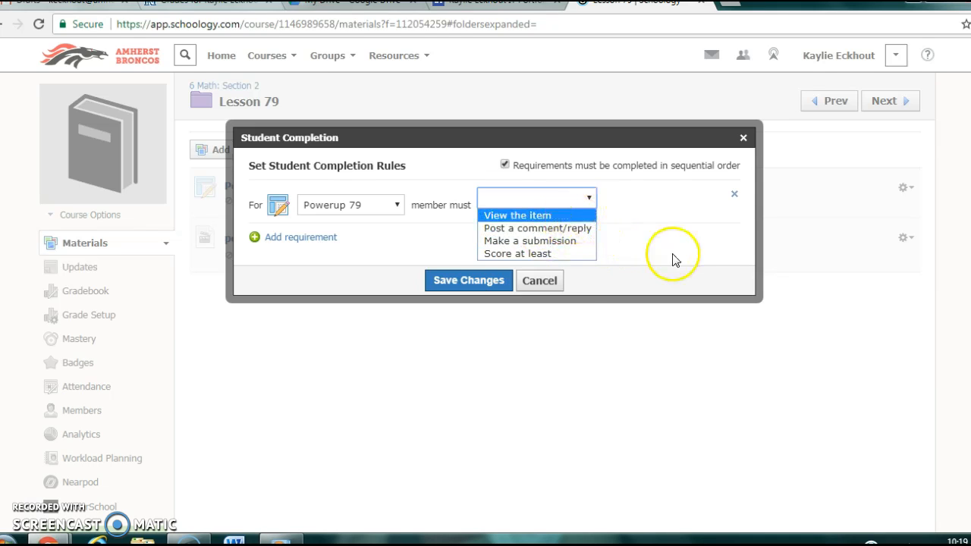
pyautogui.click(571, 243)
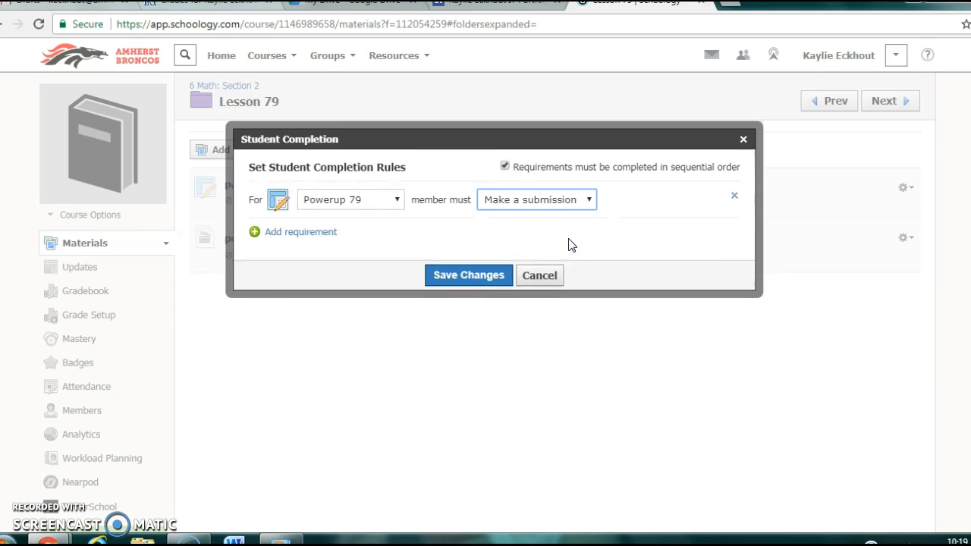
# Step: Add a second requirement that members view the item powerup 79.mp4, and save the completion rules
pyautogui.rightClick(275, 240)
pyautogui.click(275, 240)
pyautogui.click(275, 239)
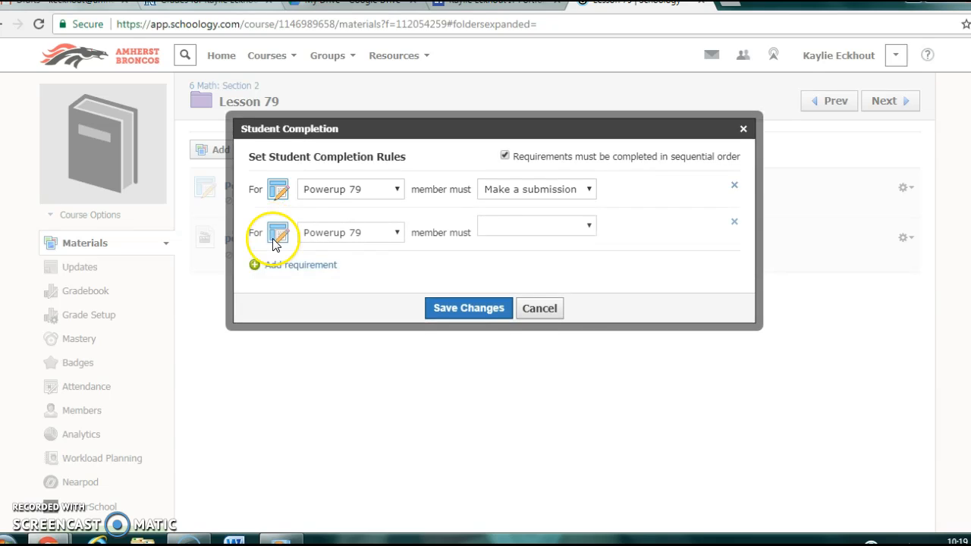
pyautogui.click(308, 234)
pyautogui.click(310, 259)
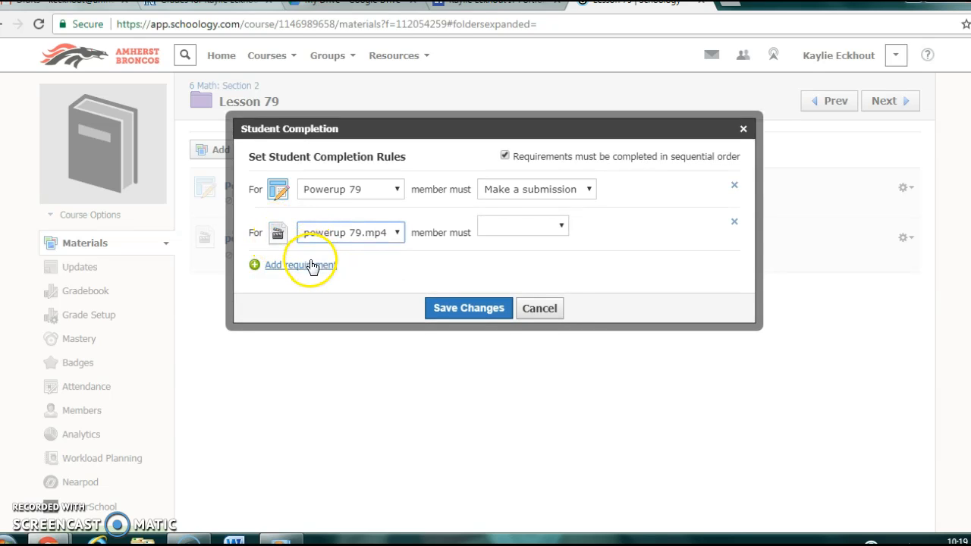
pyautogui.click(495, 230)
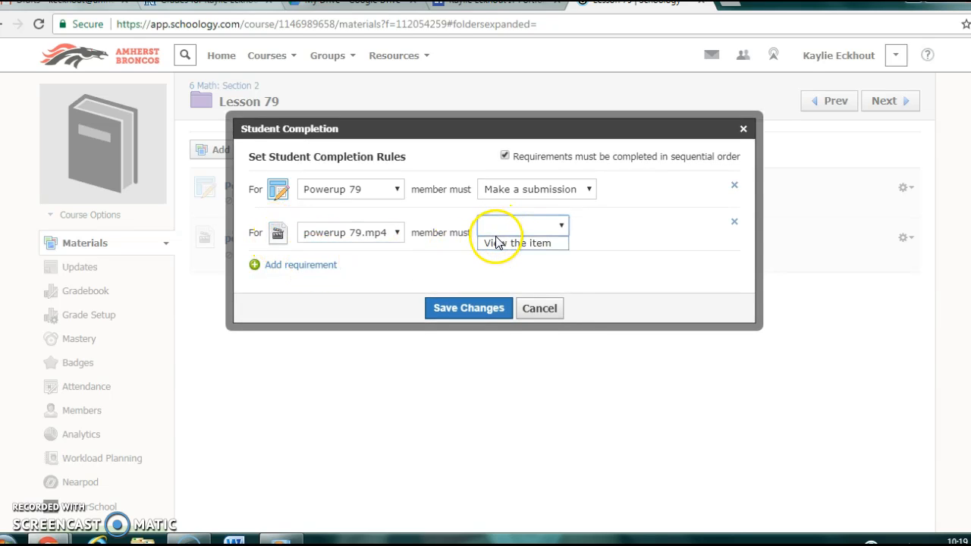
pyautogui.click(495, 244)
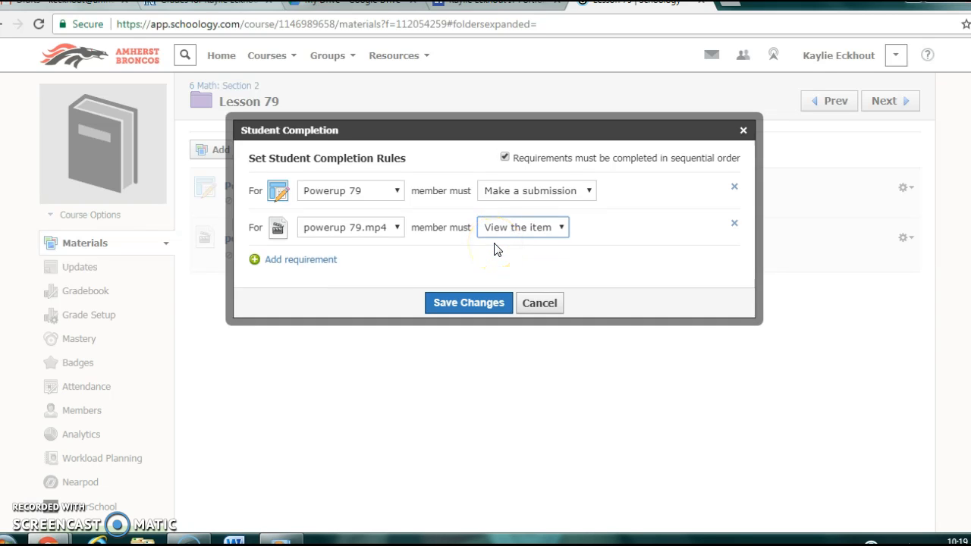
pyautogui.click(438, 307)
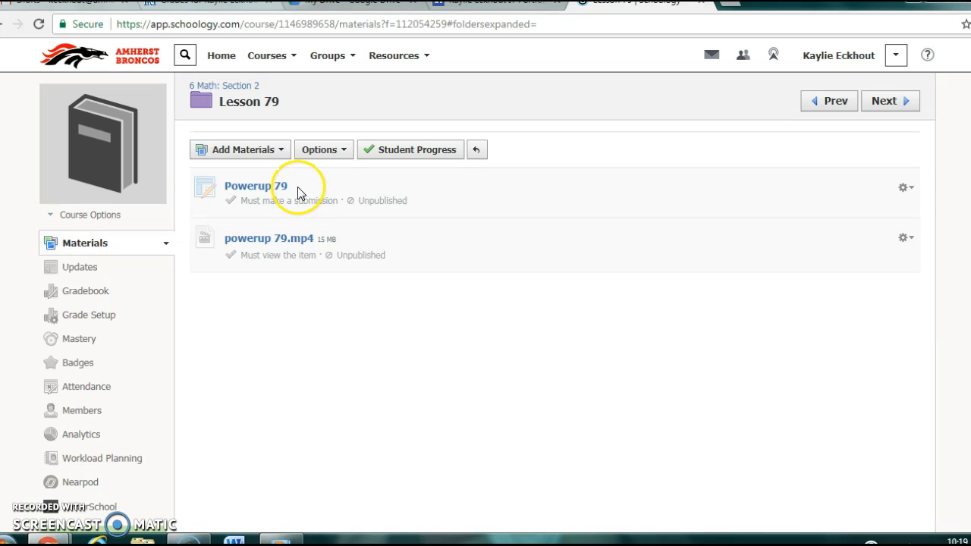
# Step: Return to the 6 Math: Section 2 materials and copy the Lesson 79 folder to the course 6 Math: Section 1
pyautogui.click(239, 88)
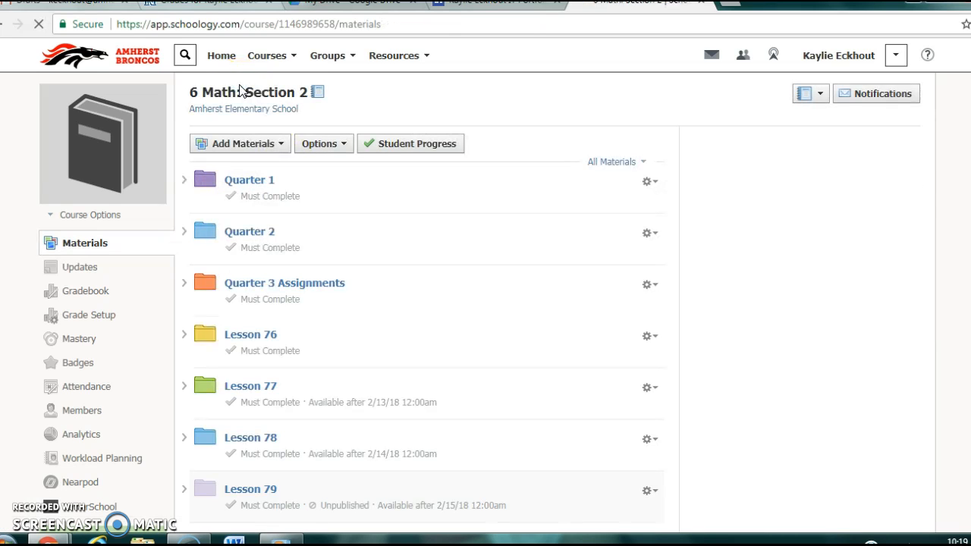
pyautogui.scroll(-3, 636, 336)
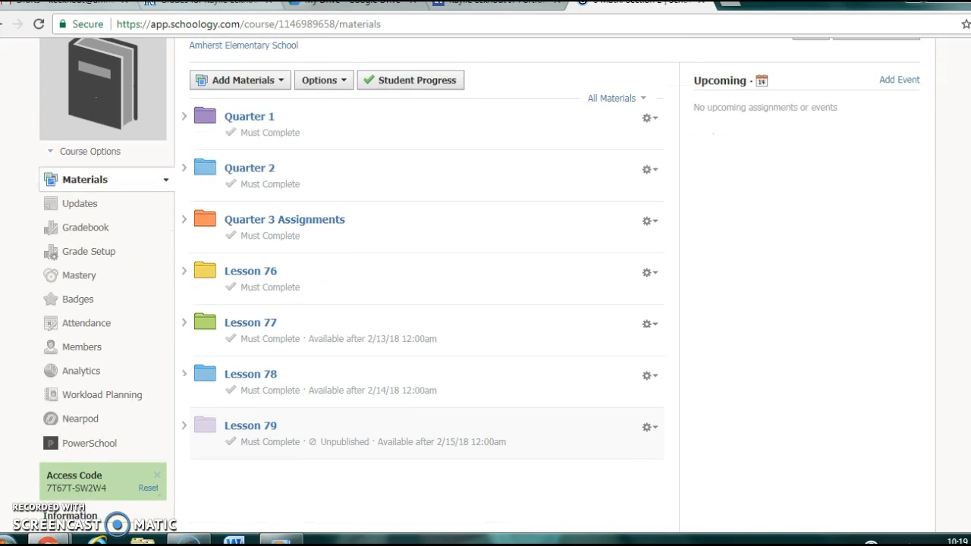
pyautogui.click(647, 315)
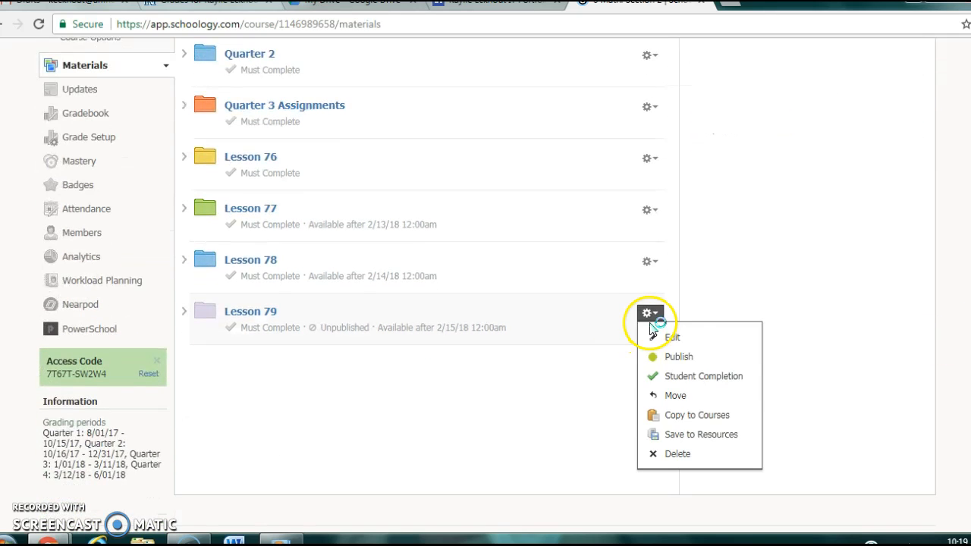
pyautogui.click(664, 415)
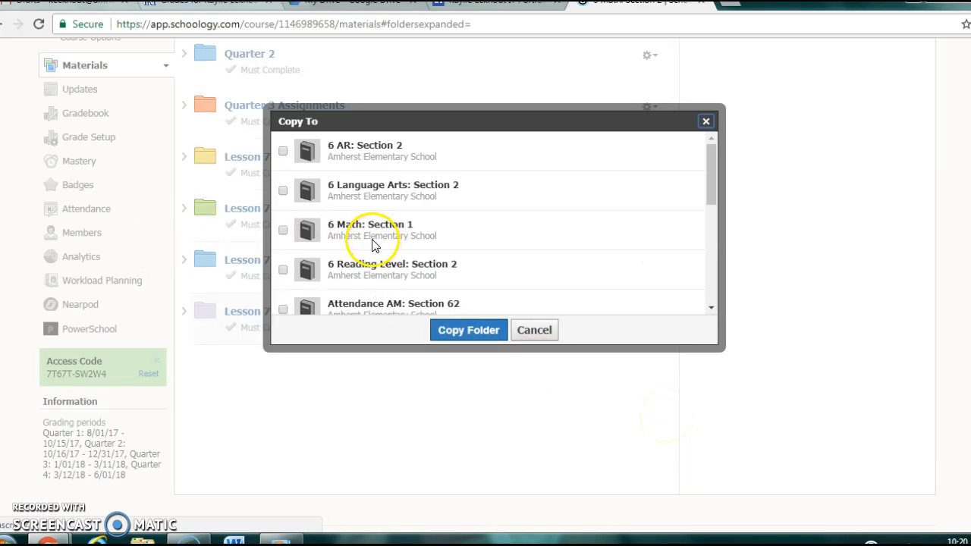
pyautogui.click(282, 230)
pyautogui.click(465, 332)
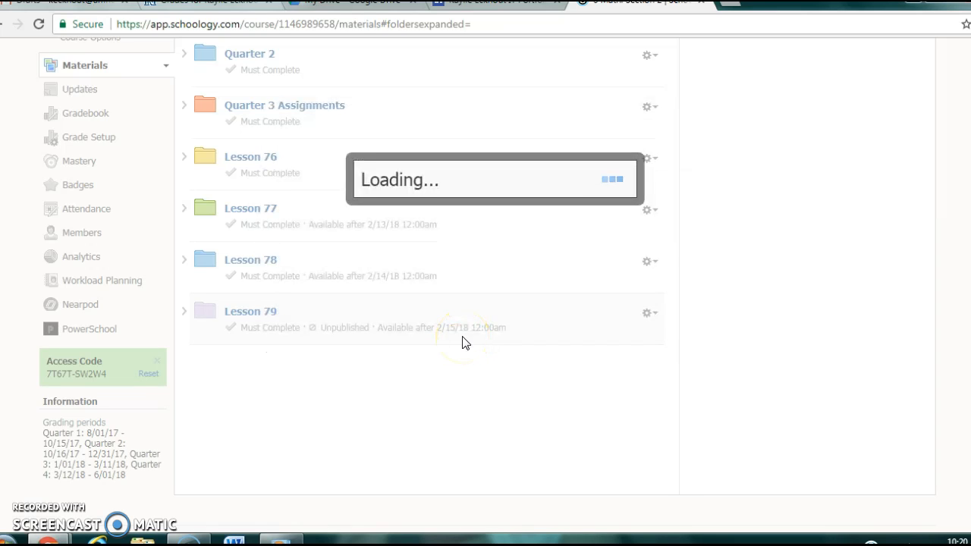
pyautogui.click(465, 230)
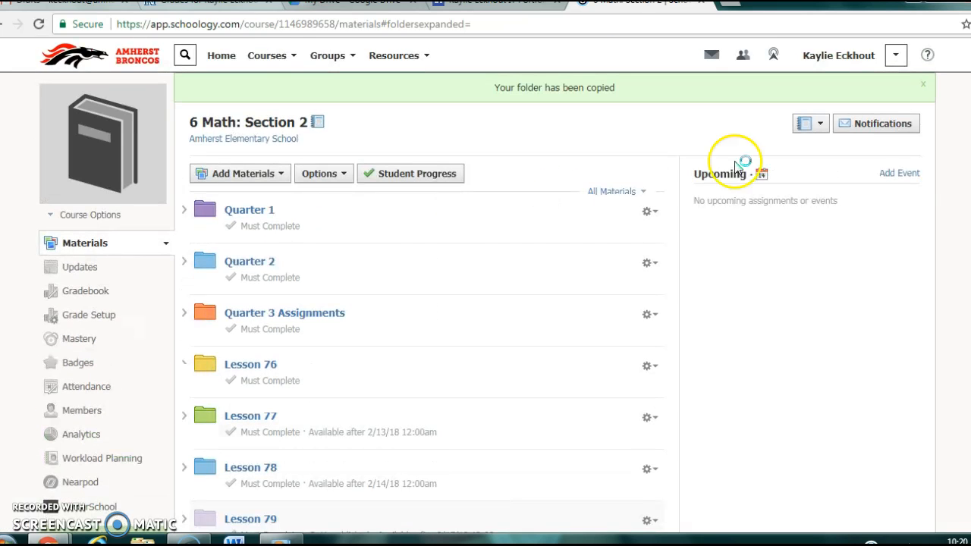
# Step: Open the course 6 Math: Section 1 and check its materials list for the copied Lesson 79 folder
pyautogui.click(266, 56)
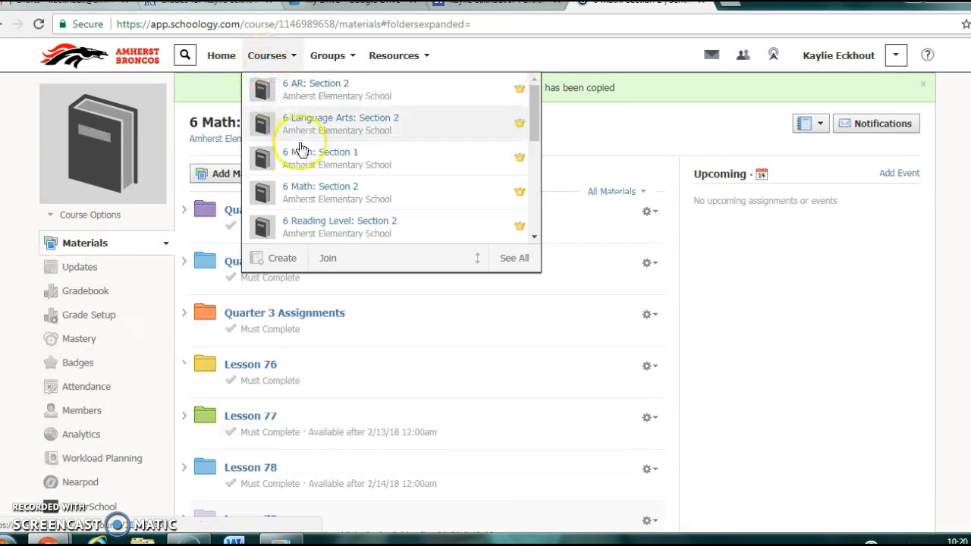
pyautogui.click(311, 174)
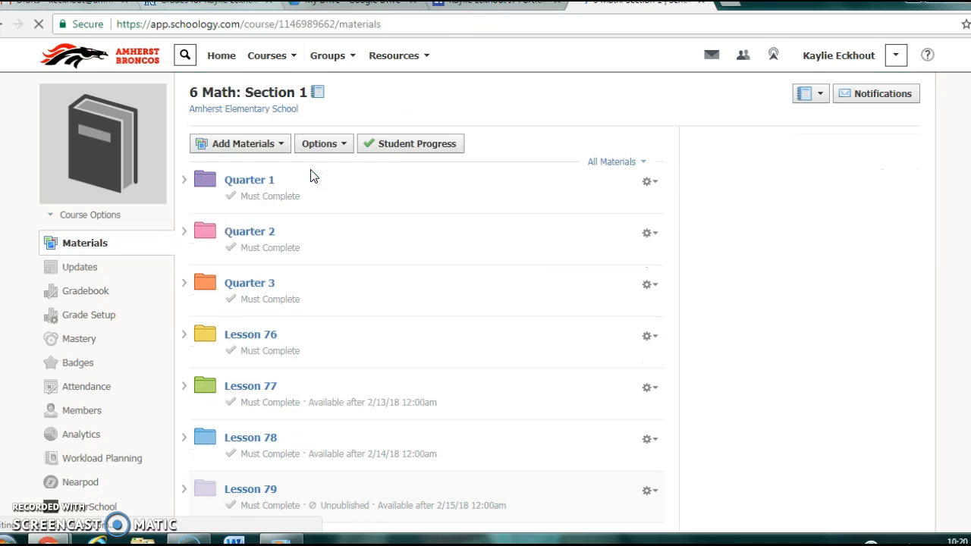
pyautogui.click(970, 25)
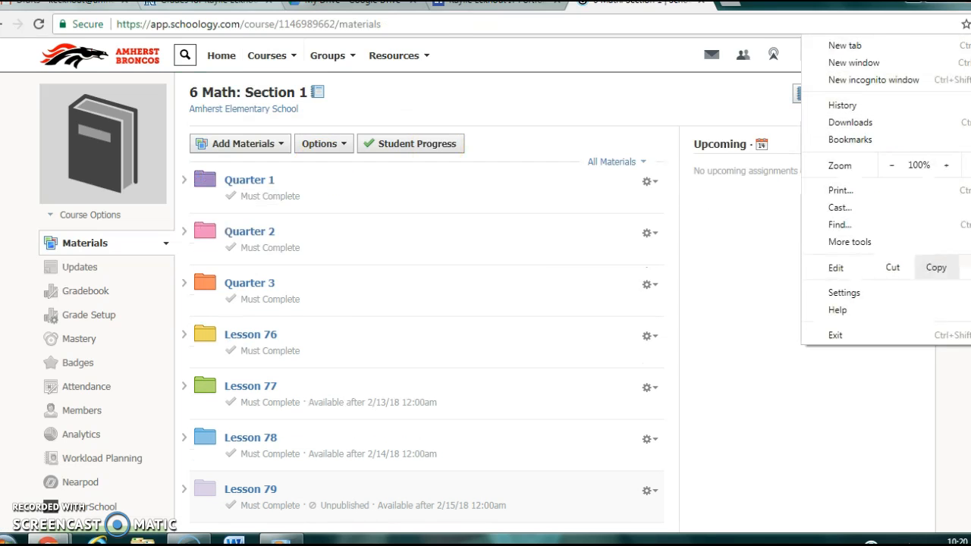
pyautogui.click(754, 251)
pyautogui.scroll(-2, 968, 190)
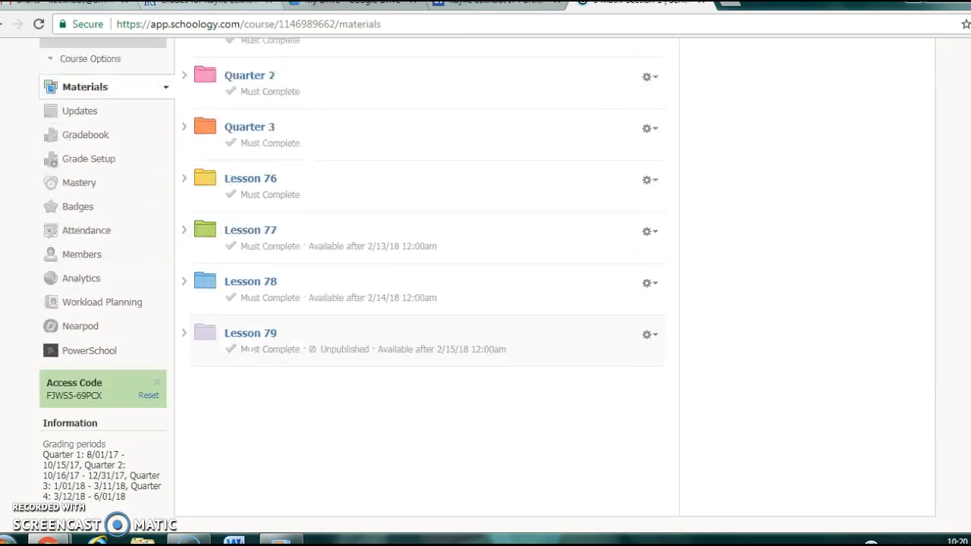